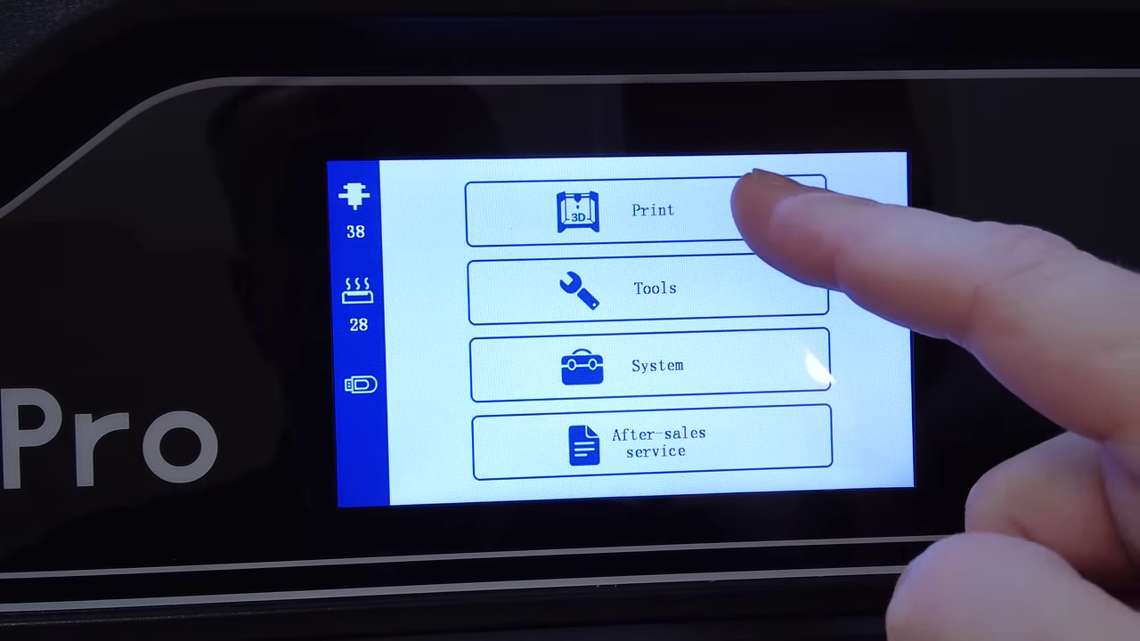
Step: Preview the PA12-CF 30mm test block file, then return to the main menu and open Tools
{"action": "left_click", "coordinate": [758, 203]}
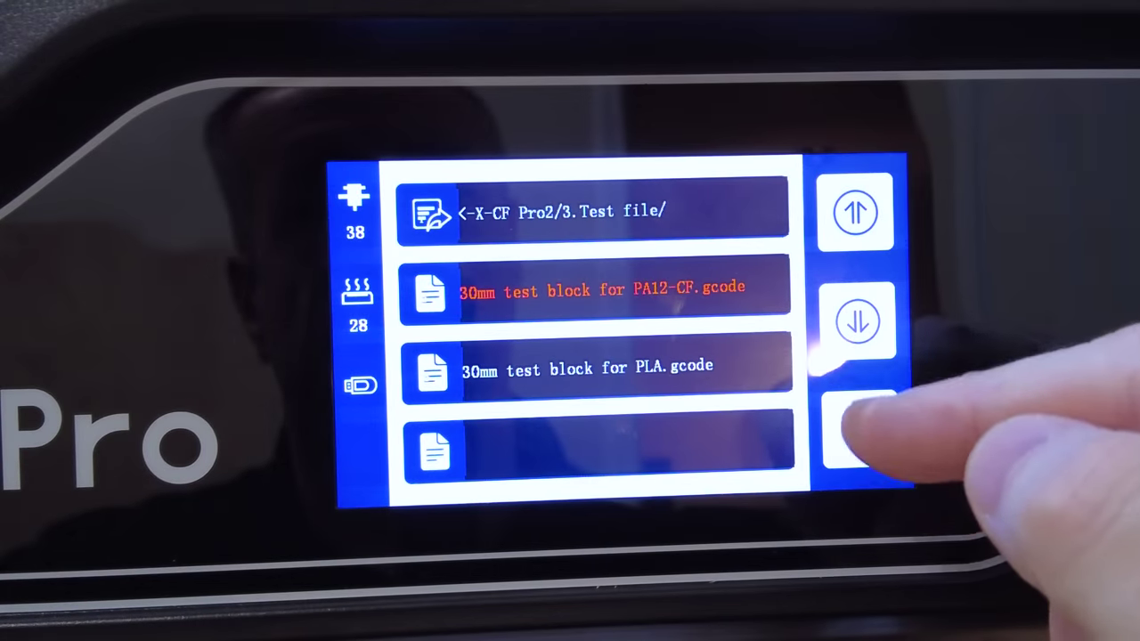
{"action": "left_click", "coordinate": [704, 276]}
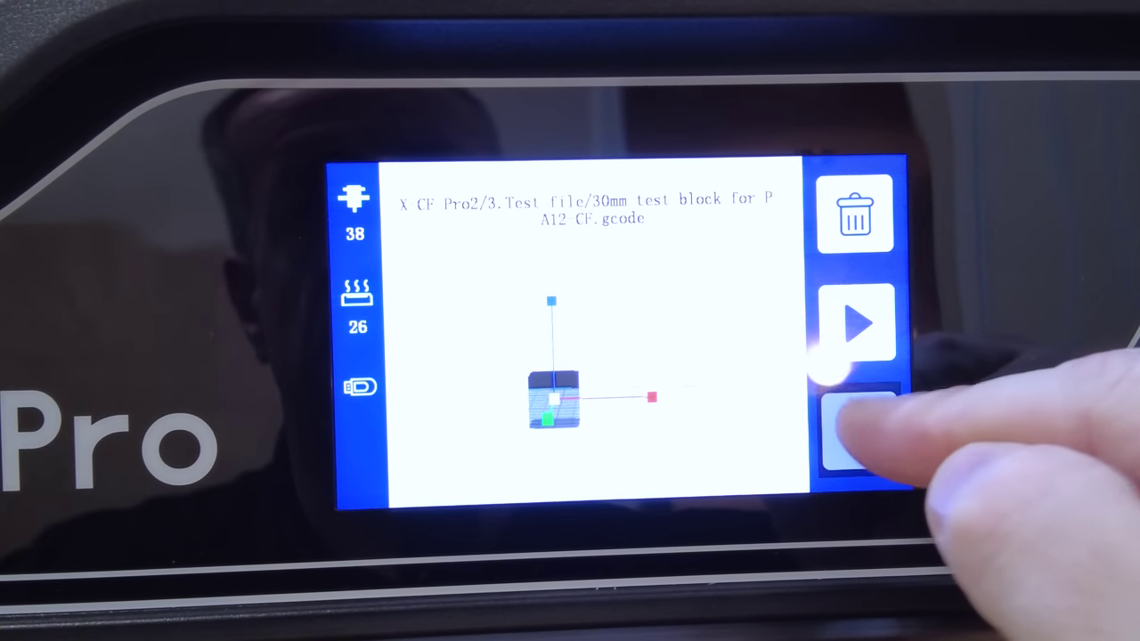
{"action": "left_click", "coordinate": [853, 431]}
{"action": "left_click", "coordinate": [850, 433]}
{"action": "left_click", "coordinate": [846, 435]}
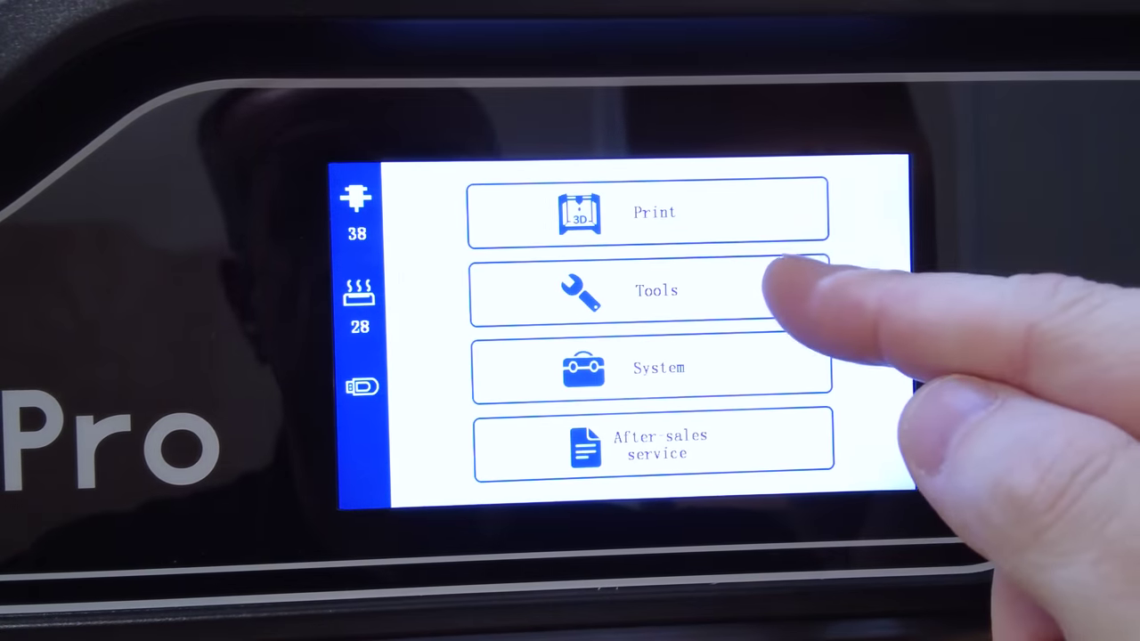
{"action": "left_click", "coordinate": [767, 287]}
Step: Jog the print head along X, then look over the bed leveling options
{"action": "left_click", "coordinate": [581, 200]}
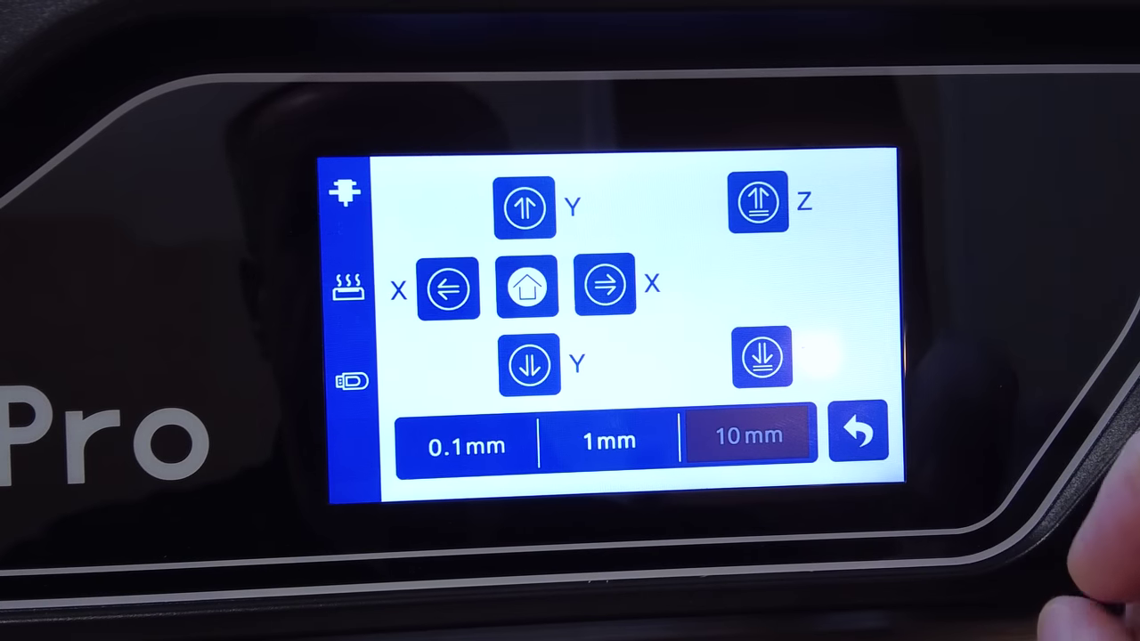
{"action": "left_click", "coordinate": [441, 283]}
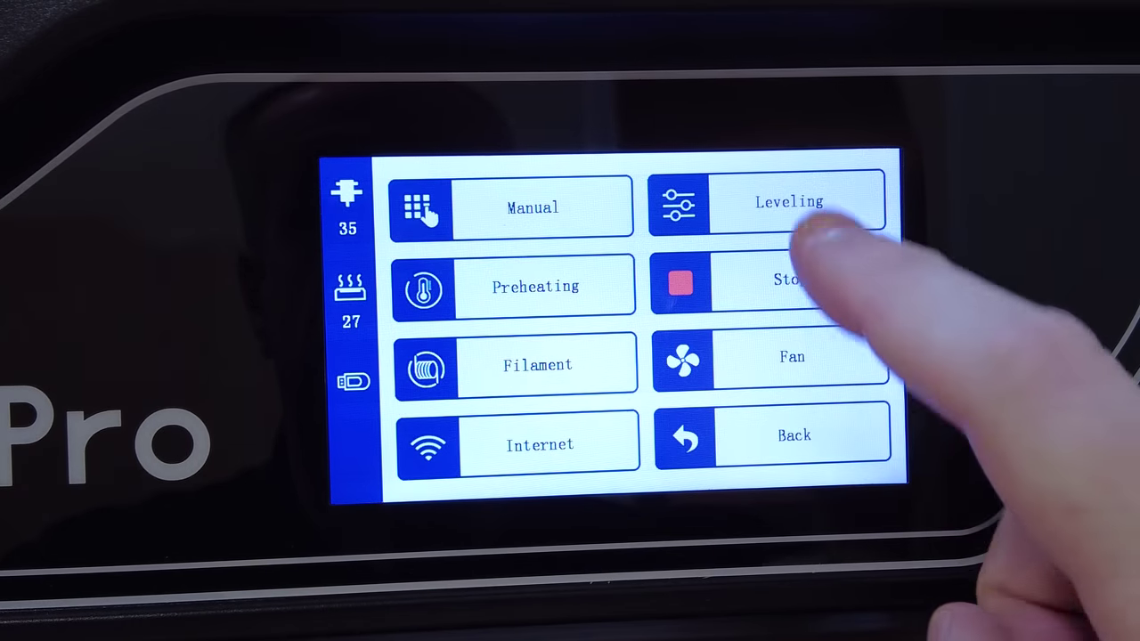
{"action": "left_click", "coordinate": [801, 209]}
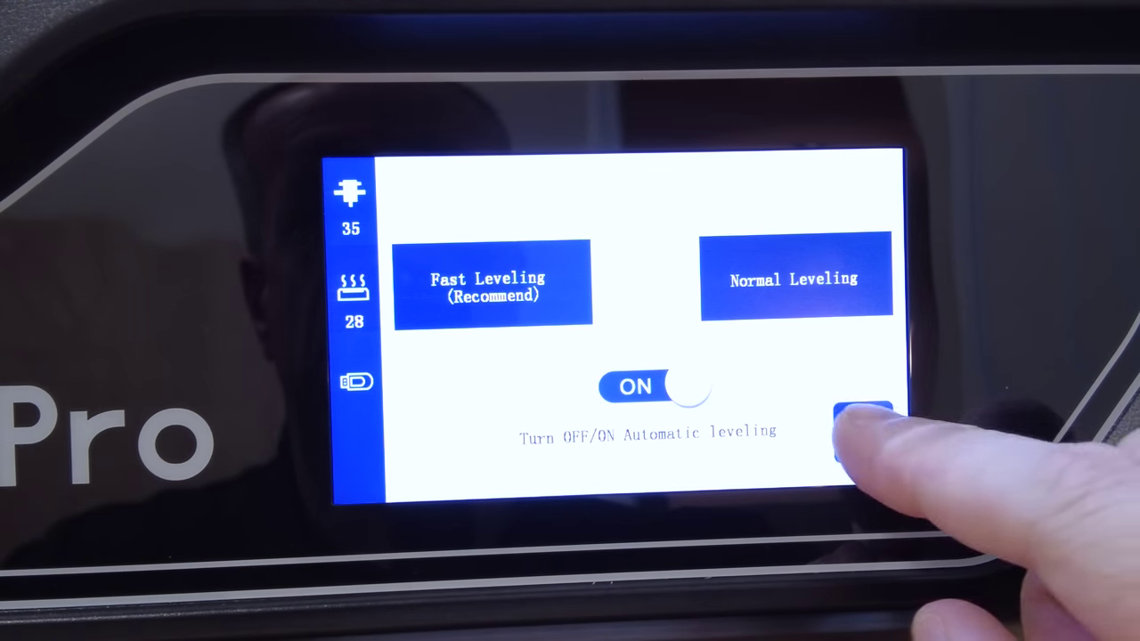
{"action": "left_click", "coordinate": [856, 420]}
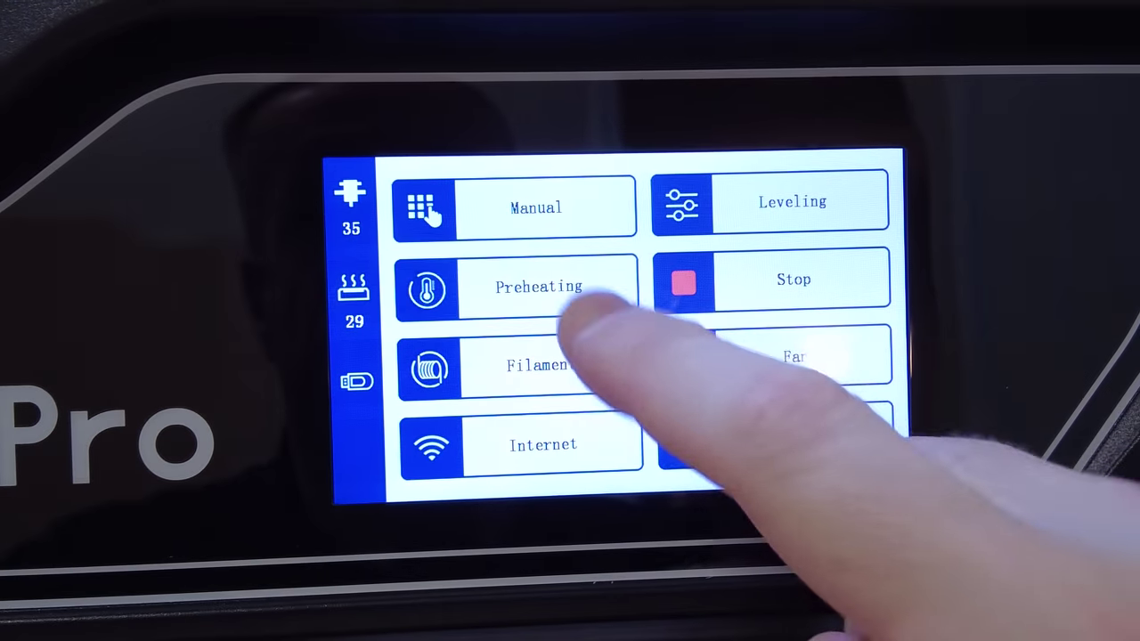
Step: Check preheating, then set the filament nozzle target to 280 and reset it to 0
{"action": "left_click", "coordinate": [577, 299]}
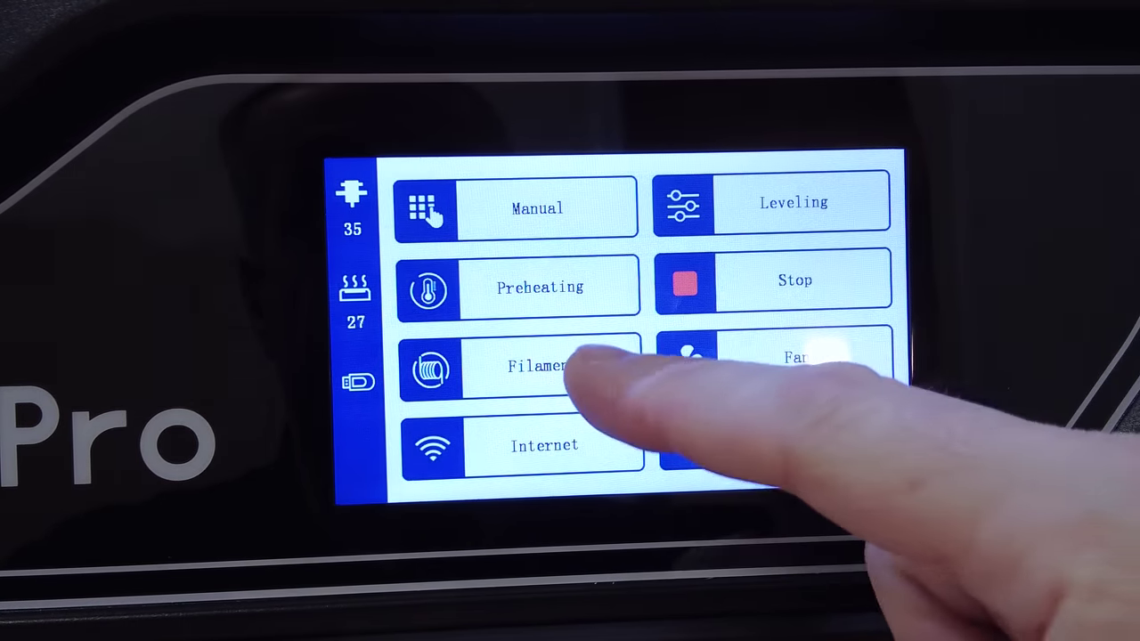
{"action": "left_click", "coordinate": [570, 365]}
{"action": "left_click", "coordinate": [834, 226]}
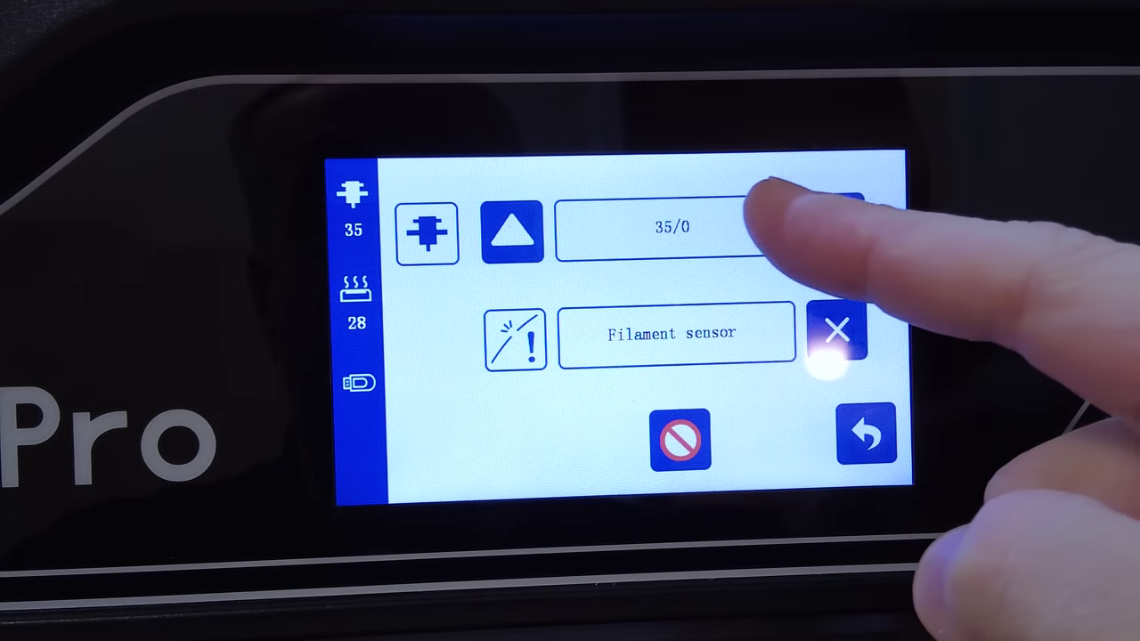
{"action": "left_click", "coordinate": [764, 222]}
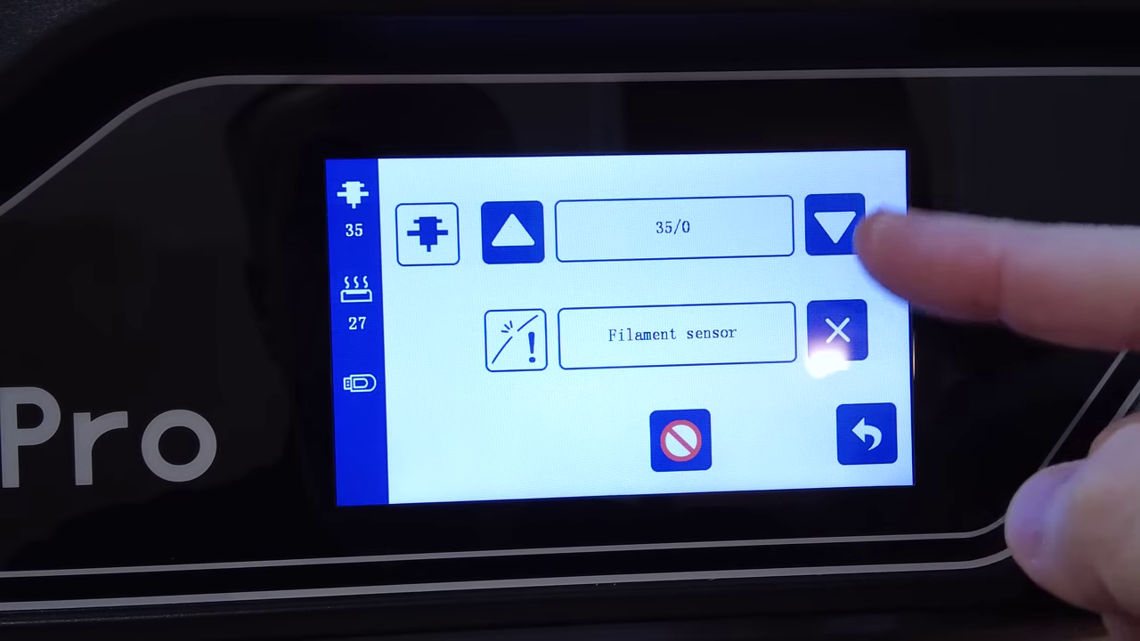
{"action": "left_click", "coordinate": [724, 228]}
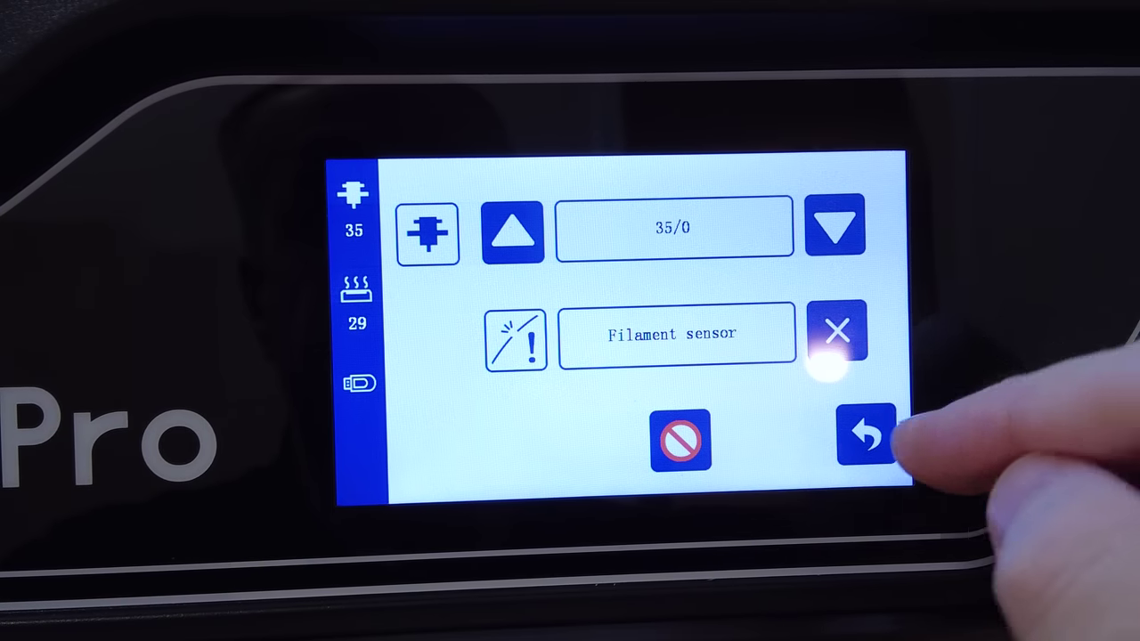
{"action": "left_click", "coordinate": [862, 428]}
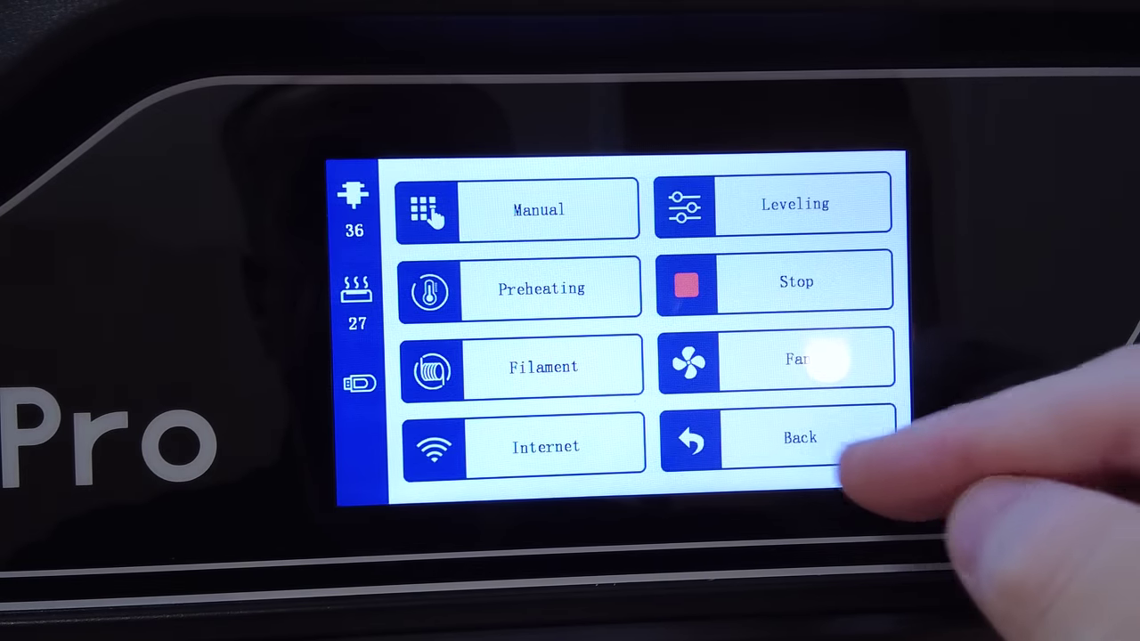
Step: Turn the Model fan on at 100% and back off, and switch the Circulation fan off
{"action": "left_click", "coordinate": [606, 443]}
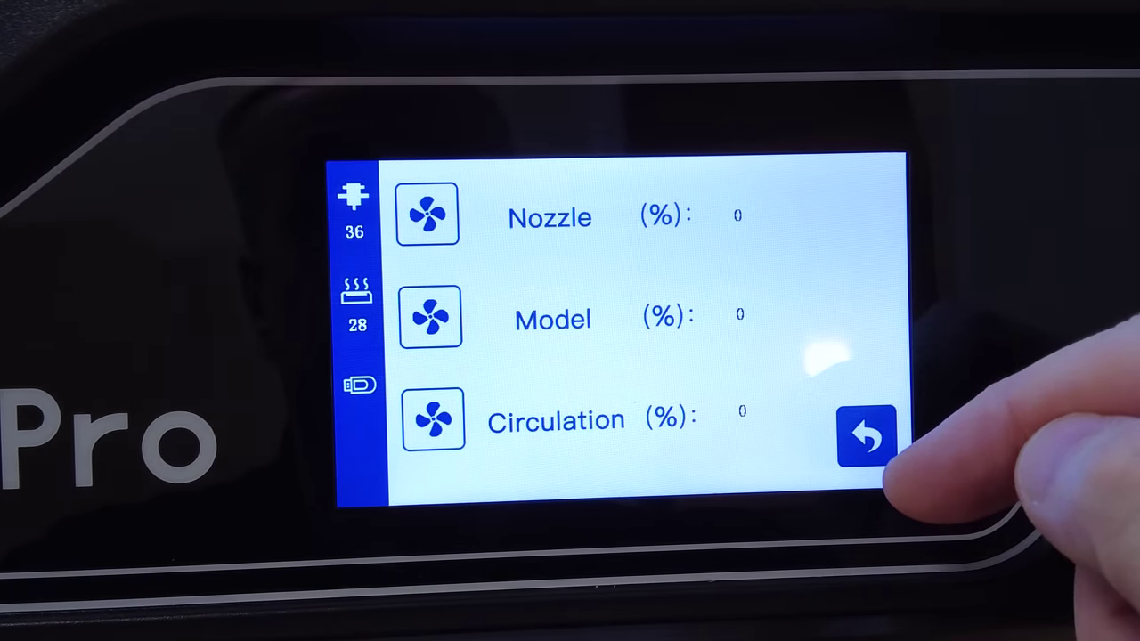
{"action": "left_click", "coordinate": [832, 319]}
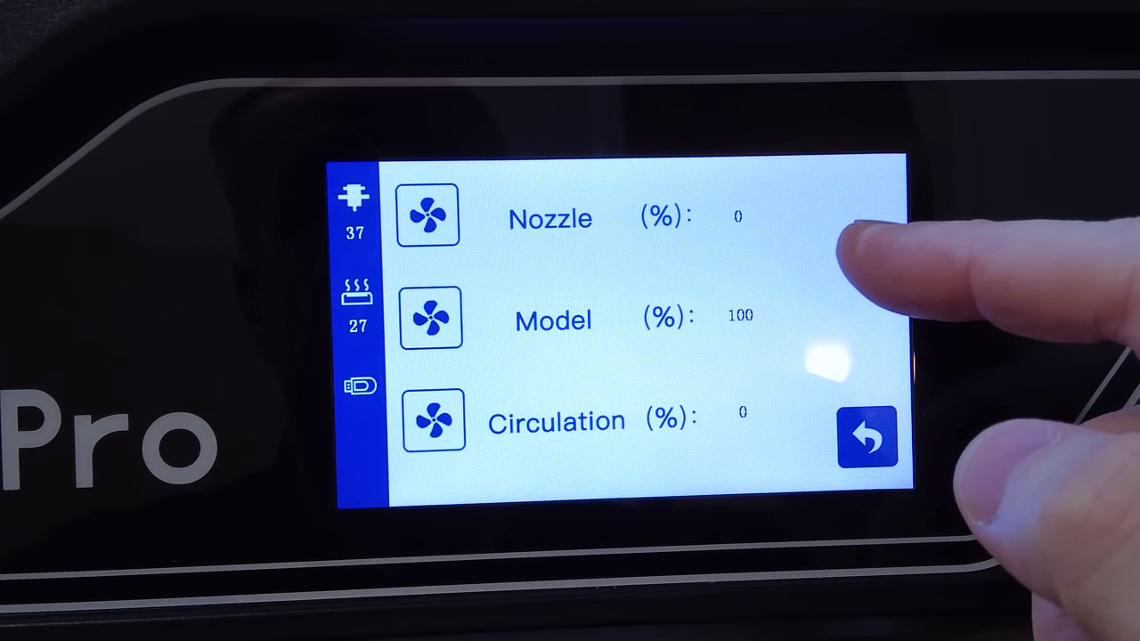
{"action": "left_click", "coordinate": [801, 312]}
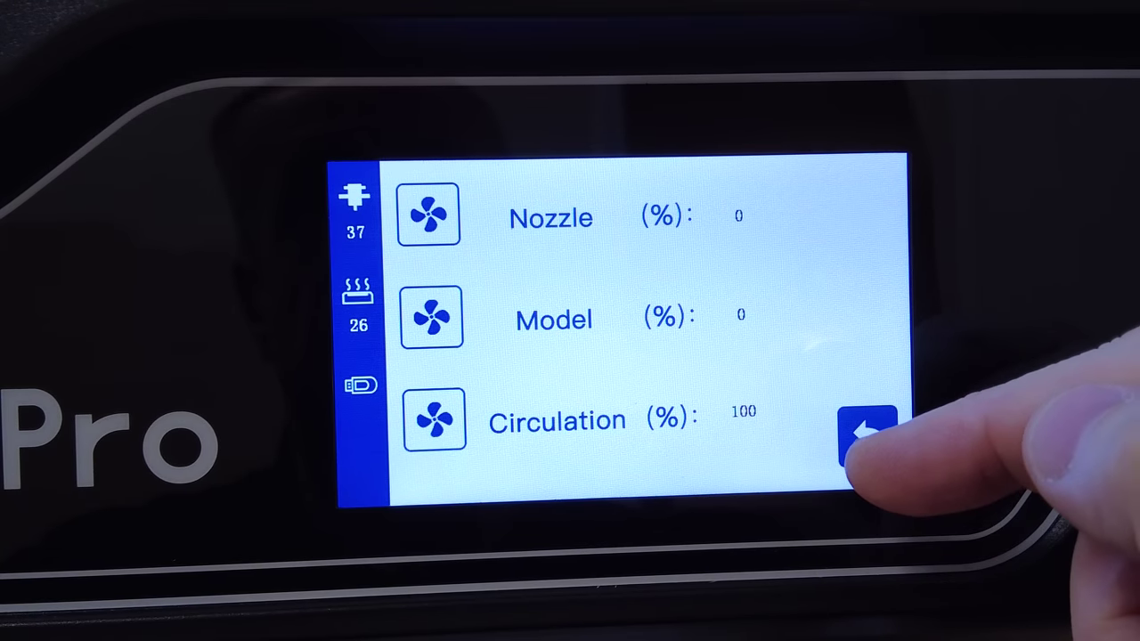
{"action": "left_click", "coordinate": [762, 406]}
Step: In System settings, view the position and temperature info, then set the interface language to English
{"action": "left_click", "coordinate": [864, 432]}
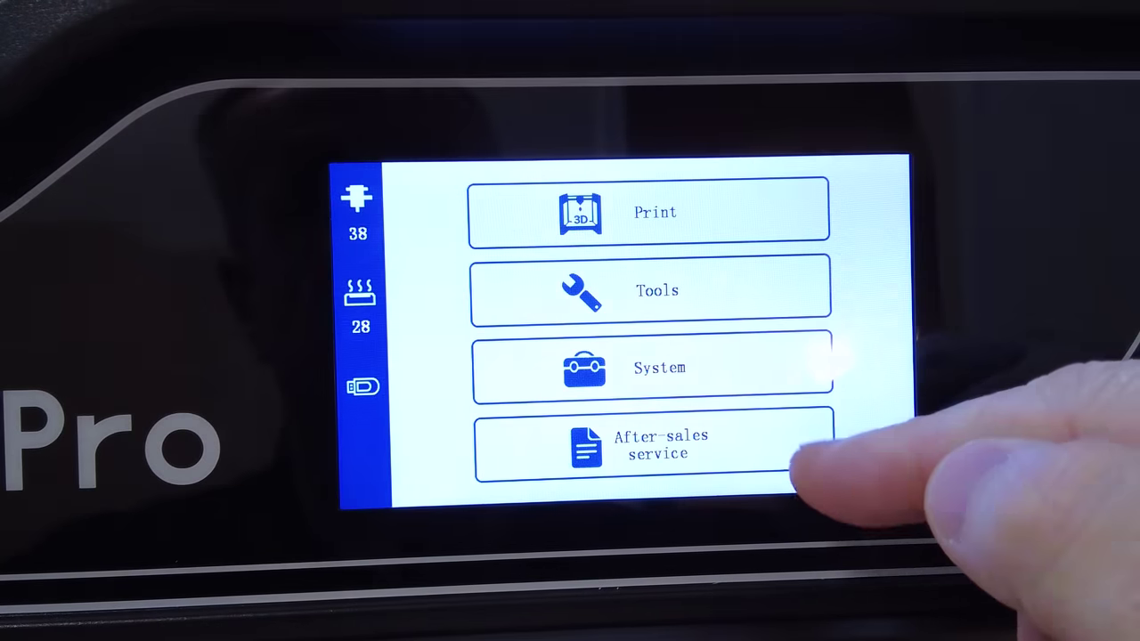
{"action": "left_click", "coordinate": [762, 367]}
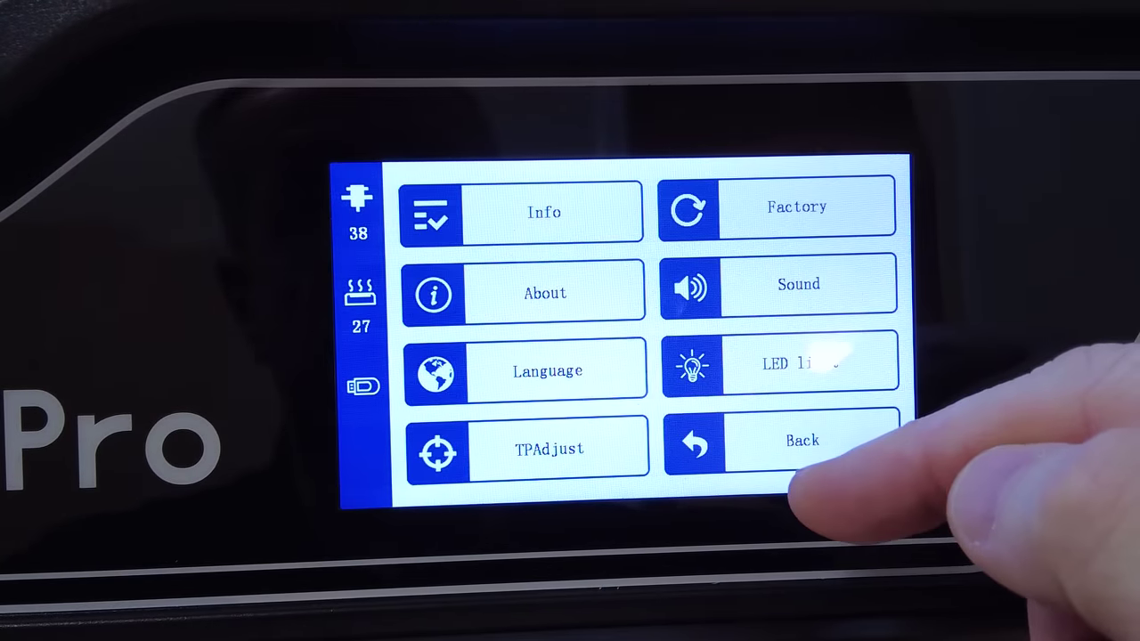
{"action": "left_click", "coordinate": [570, 212]}
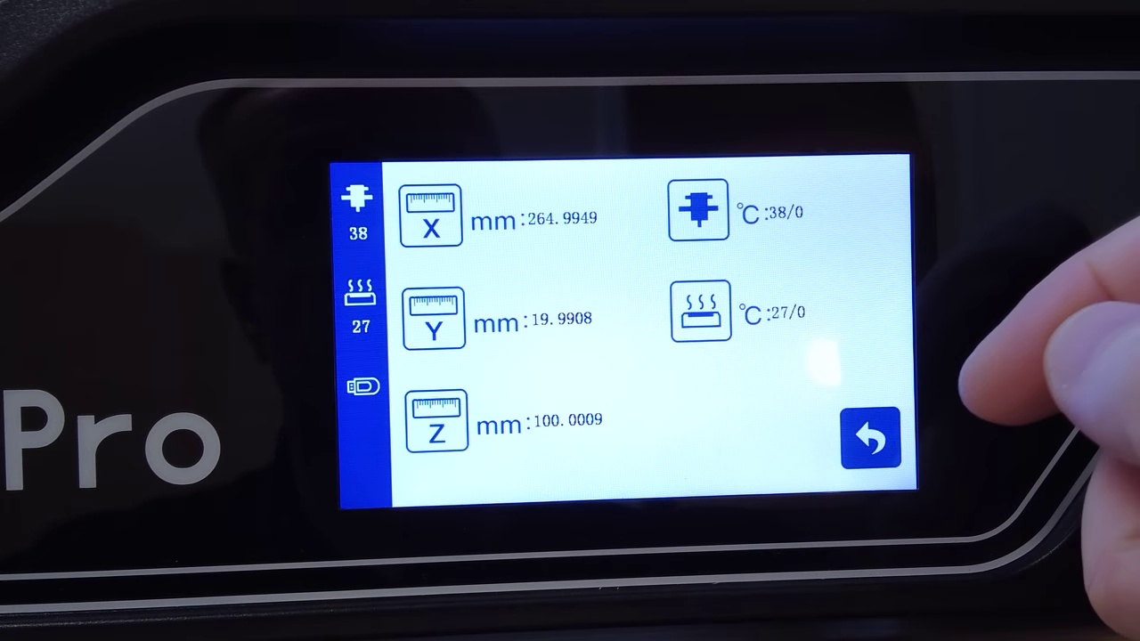
{"action": "left_click", "coordinate": [864, 436]}
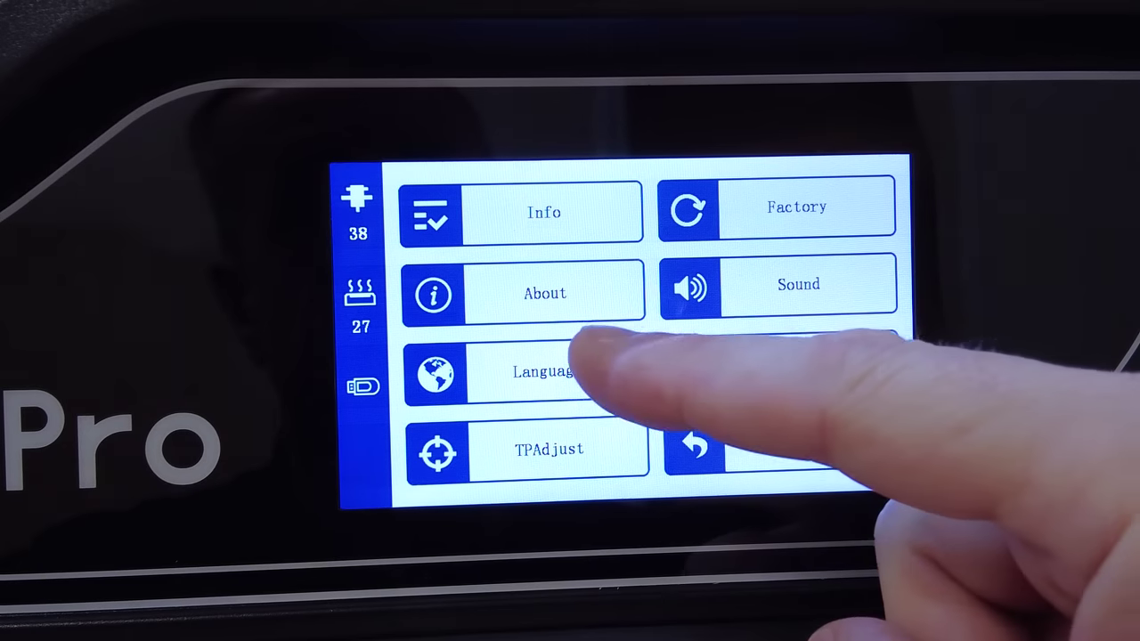
{"action": "left_click", "coordinate": [570, 370]}
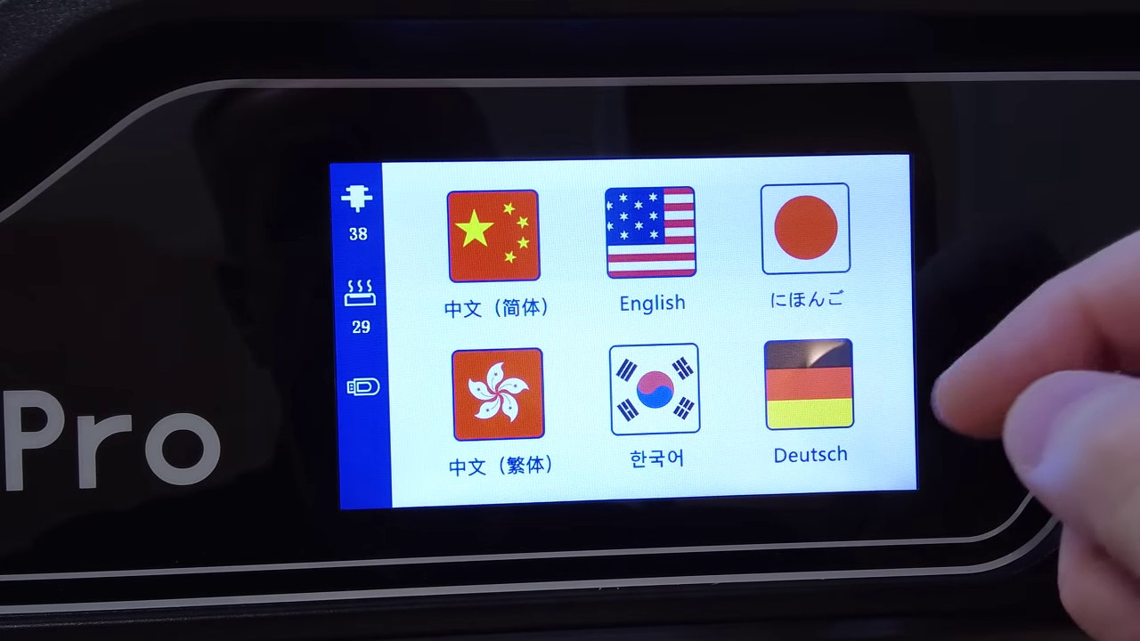
{"action": "left_click", "coordinate": [650, 227]}
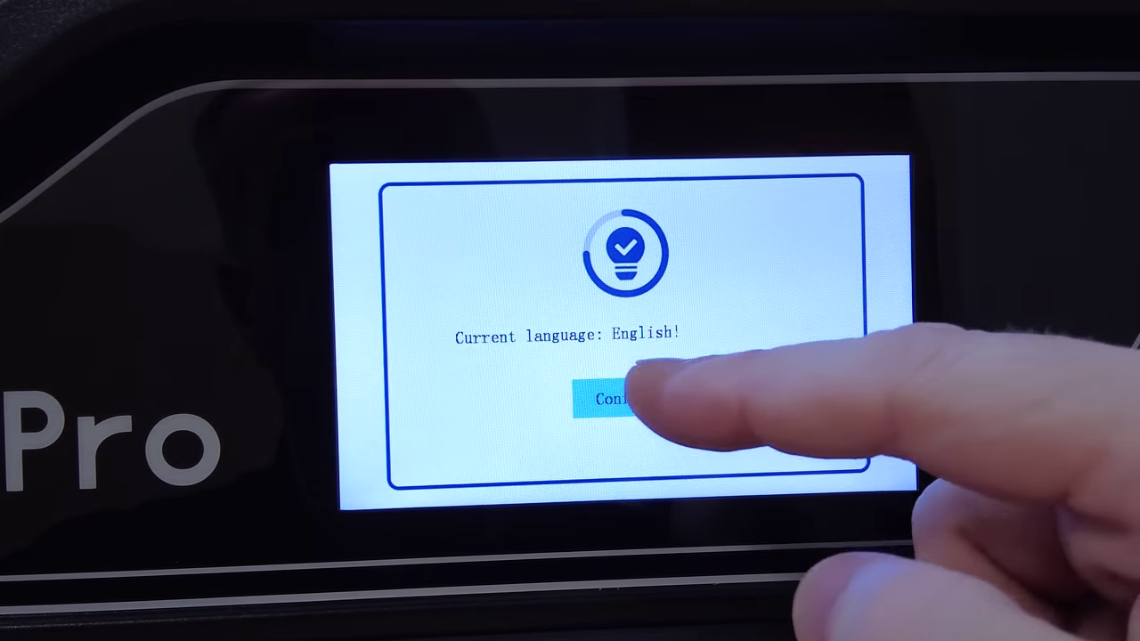
{"action": "left_click", "coordinate": [637, 398]}
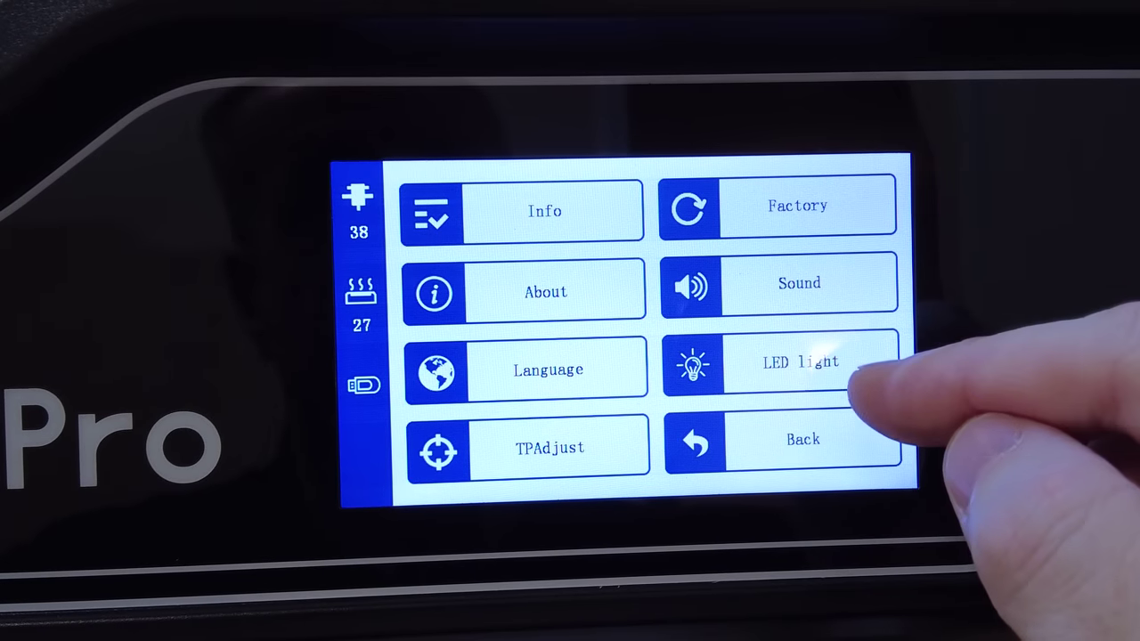
Step: Turn the printer's sound back on and switch its LED light off
{"action": "left_click", "coordinate": [868, 285]}
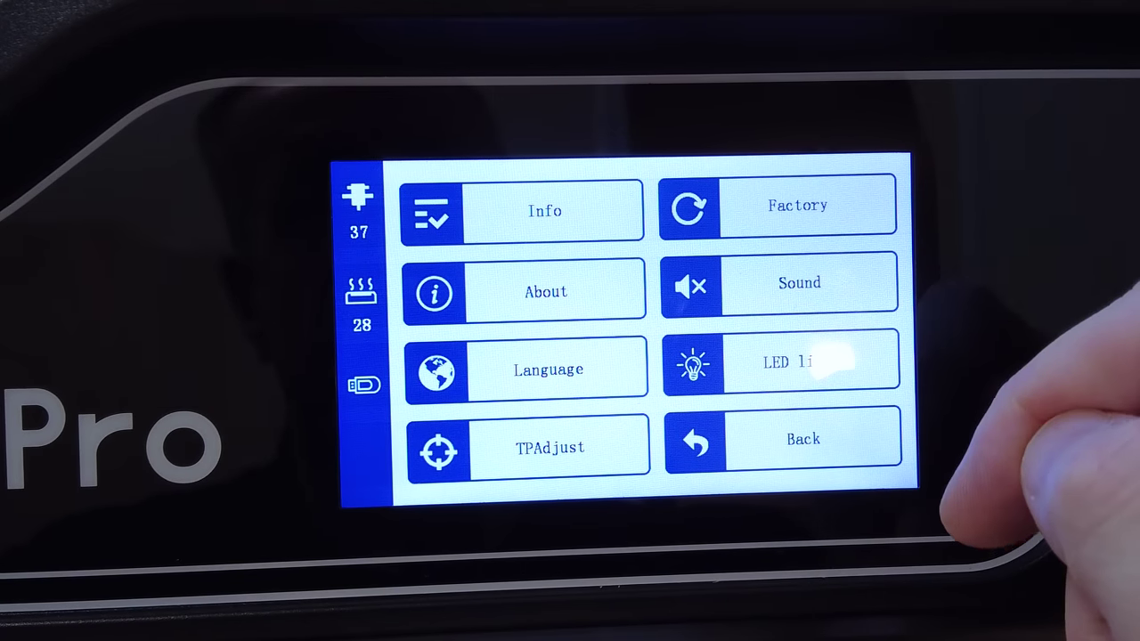
{"action": "left_click", "coordinate": [812, 283]}
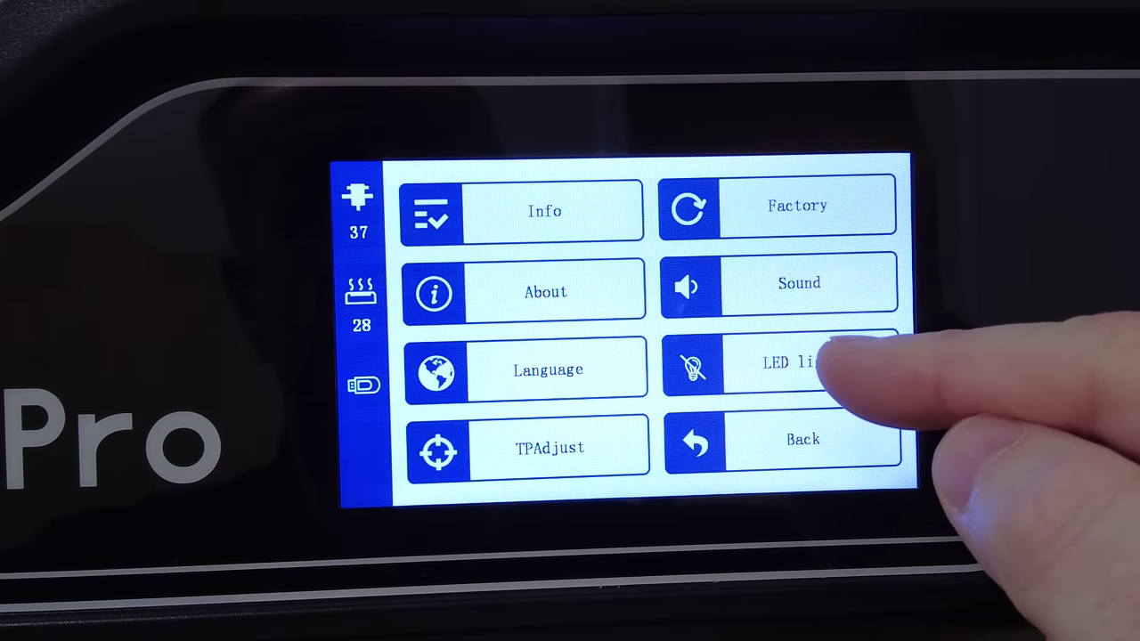
{"action": "left_click", "coordinate": [824, 361]}
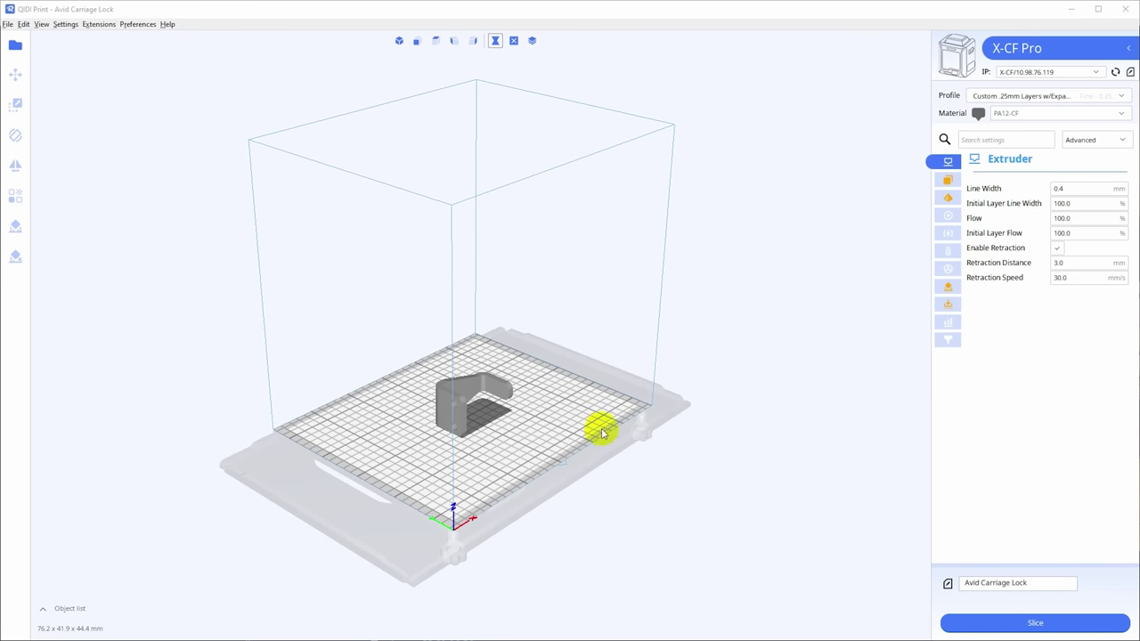
Step: Orbit the 3D view closer to the Avid Carriage Lock on the X-CF Pro build plate
{"action": "right_click_drag", "start_coordinate": [601, 434], "coordinate": [651, 435]}
Step: Zoom in and orbit to a low-angle view of the carriage lock's left face
{"action": "scroll", "coordinate": [438, 445], "scroll_direction": "up", "scroll_amount": 5}
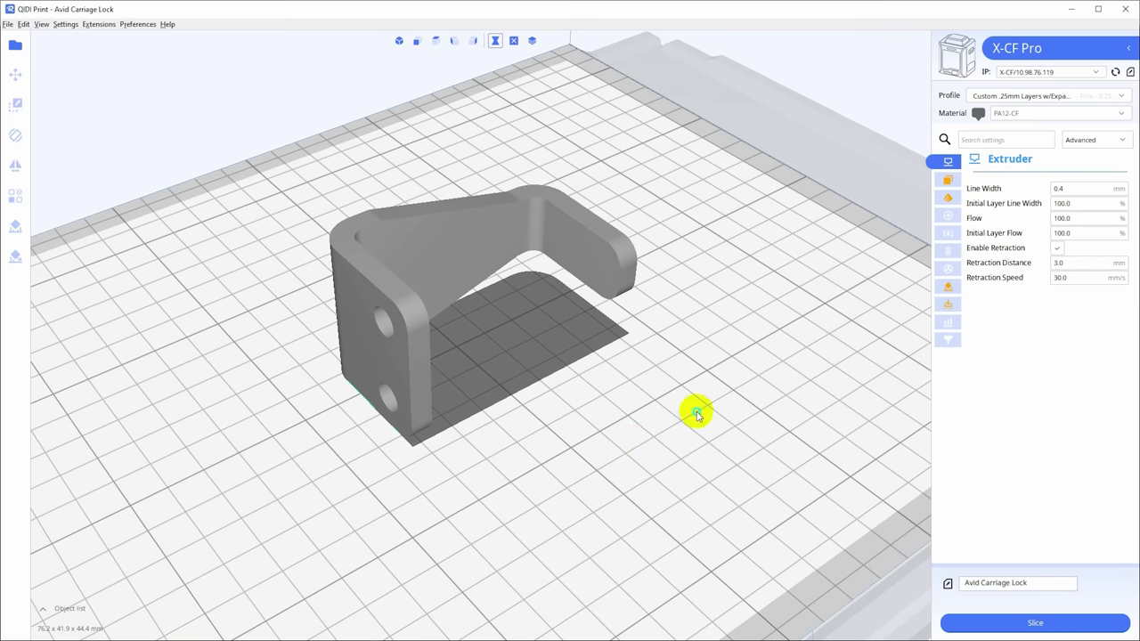
{"action": "right_click_drag", "start_coordinate": [697, 414], "coordinate": [686, 390]}
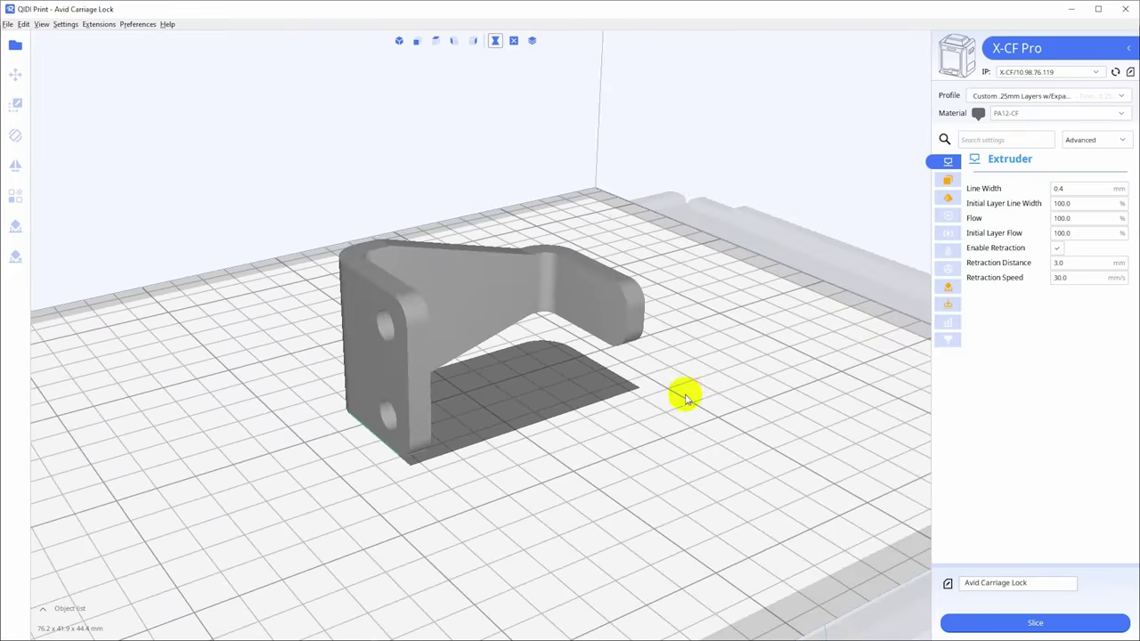
{"action": "right_click_drag", "start_coordinate": [685, 398], "coordinate": [633, 366]}
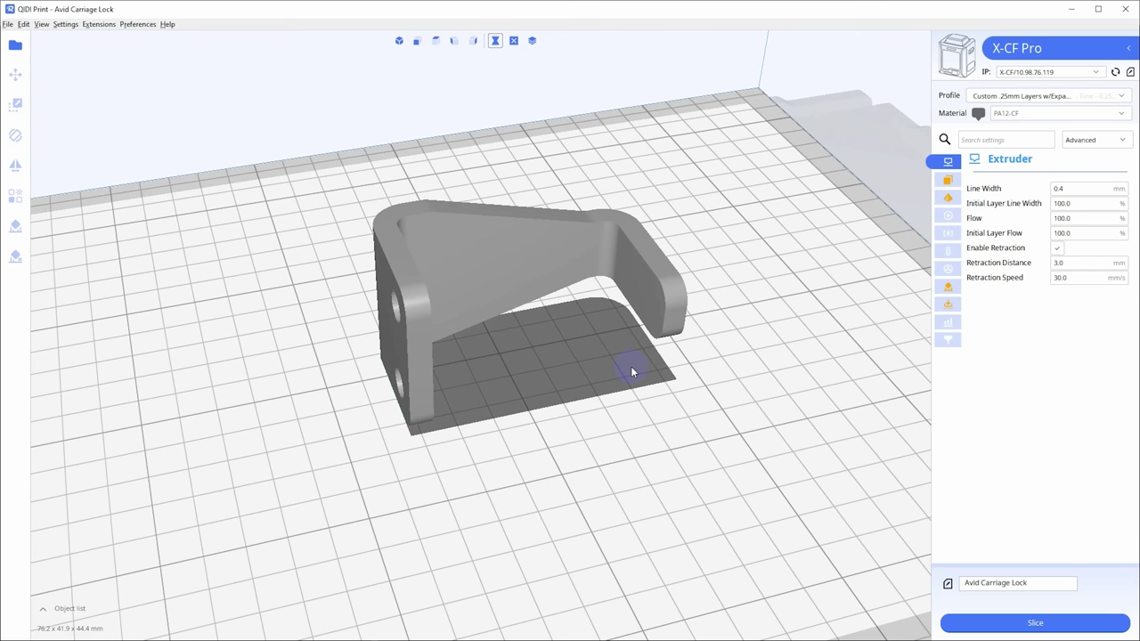
{"action": "left_click", "coordinate": [672, 358]}
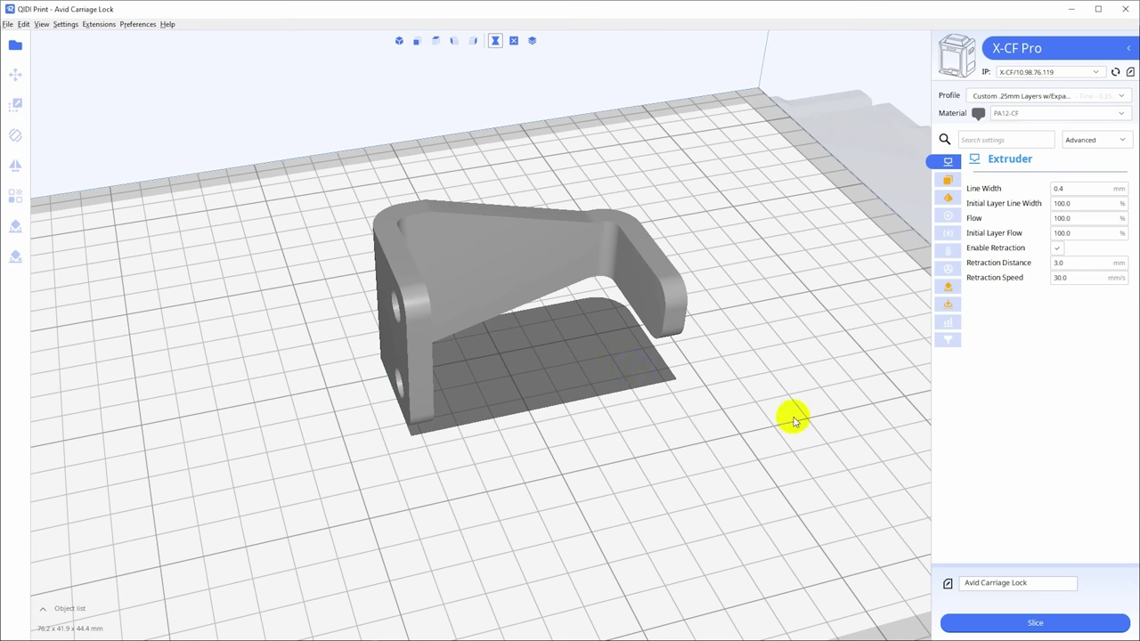
{"action": "right_click_drag", "start_coordinate": [795, 421], "coordinate": [789, 392]}
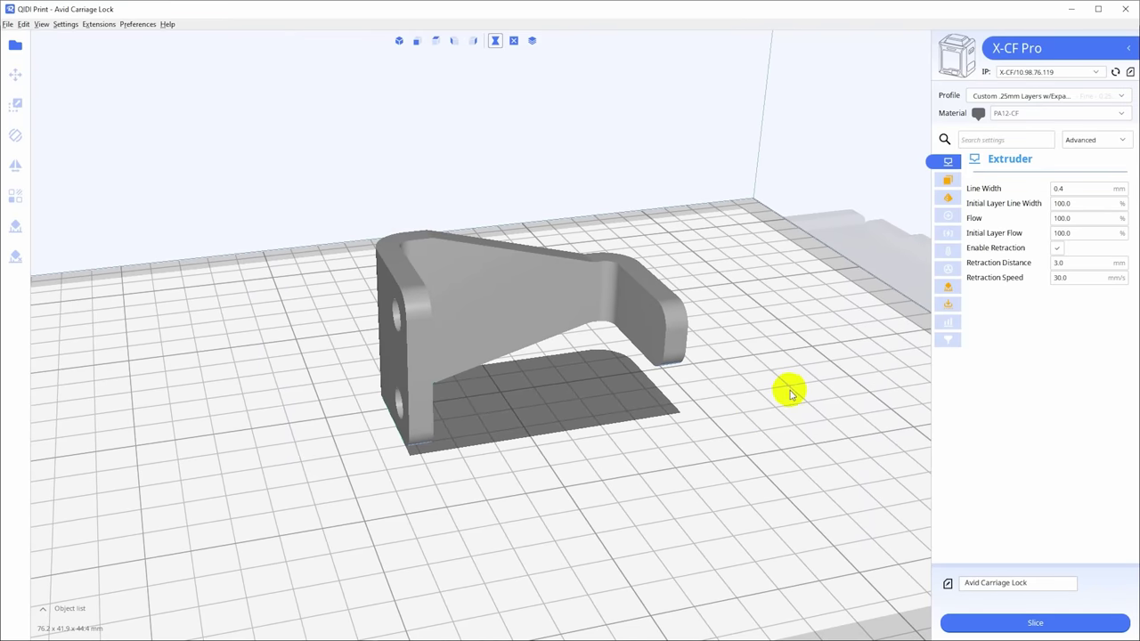
Step: Nudge the carriage lock along X to 1.1818 mm, orbit around it, then list the printer models
{"action": "left_click", "coordinate": [483, 313]}
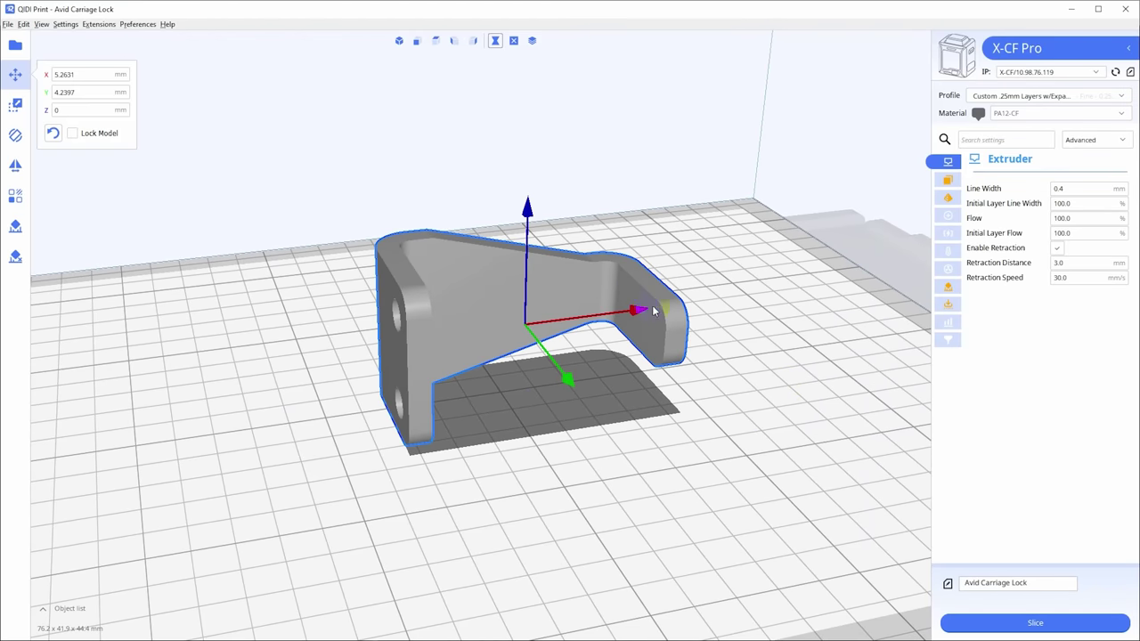
{"action": "mouse_move", "coordinate": [641, 311]}
{"action": "left_mouse_down"}
{"action": "mouse_move", "coordinate": [577, 324]}
{"action": "mouse_move", "coordinate": [626, 312]}
{"action": "left_mouse_up"}
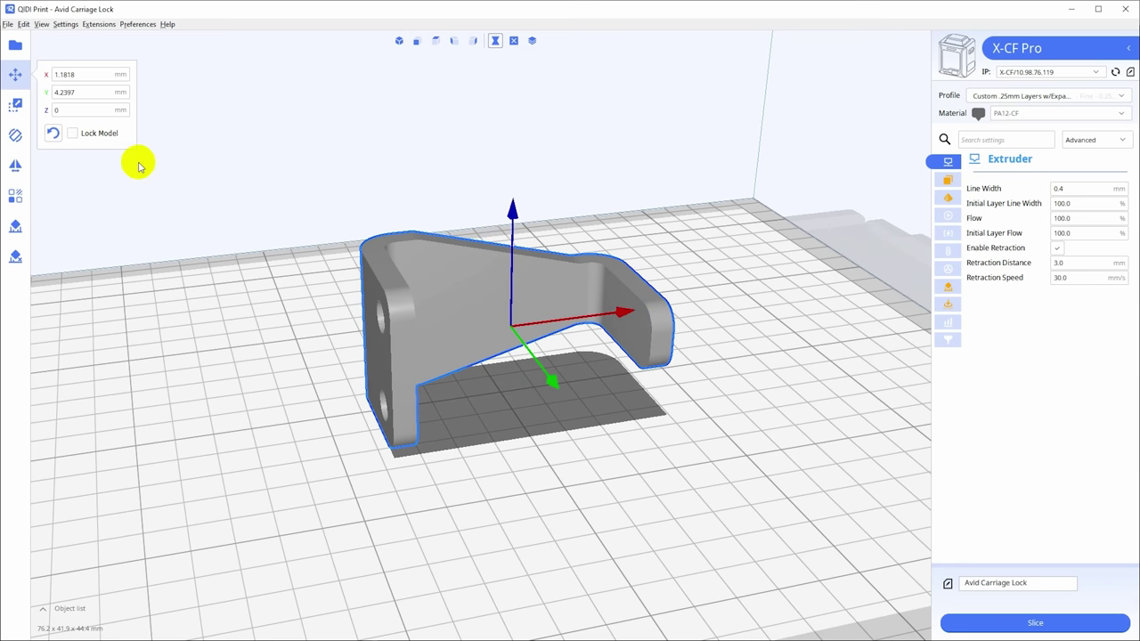
{"action": "left_click", "coordinate": [15, 136]}
{"action": "right_click_drag", "start_coordinate": [515, 433], "coordinate": [639, 448]}
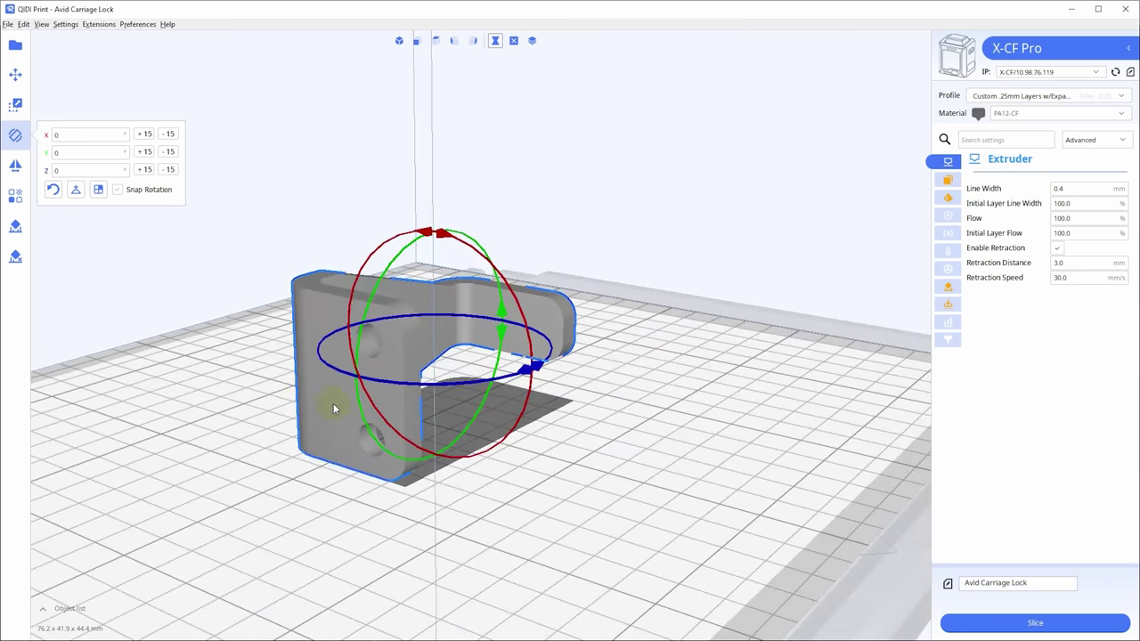
{"action": "right_click_drag", "start_coordinate": [802, 468], "coordinate": [647, 406]}
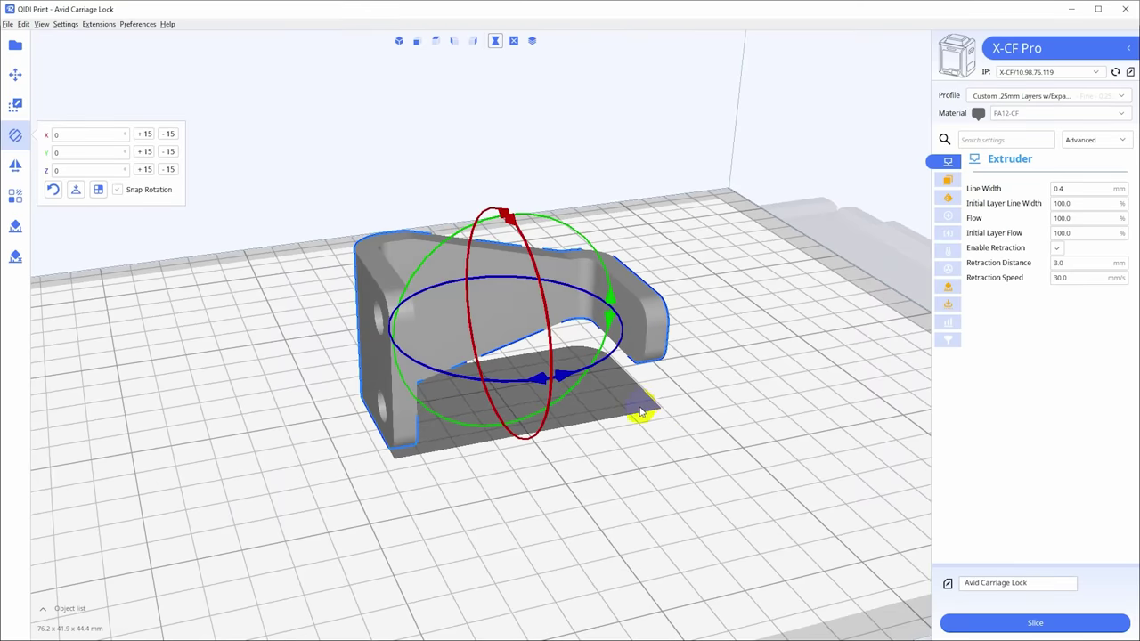
{"action": "left_click", "coordinate": [786, 408]}
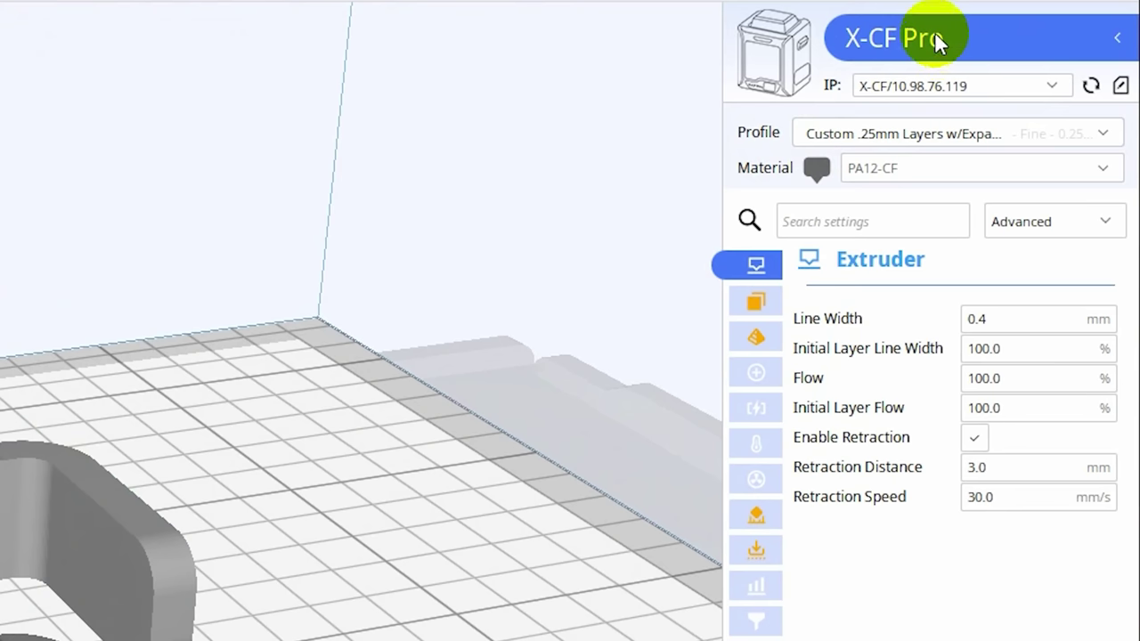
{"action": "left_click", "coordinate": [1037, 48]}
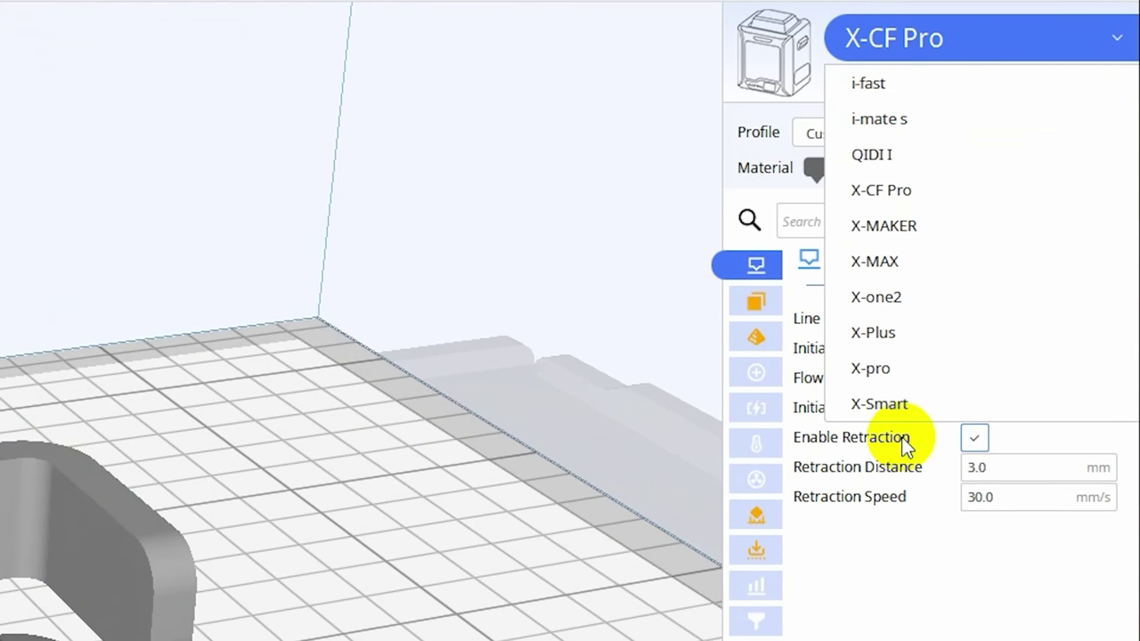
{"action": "left_click", "coordinate": [814, 28]}
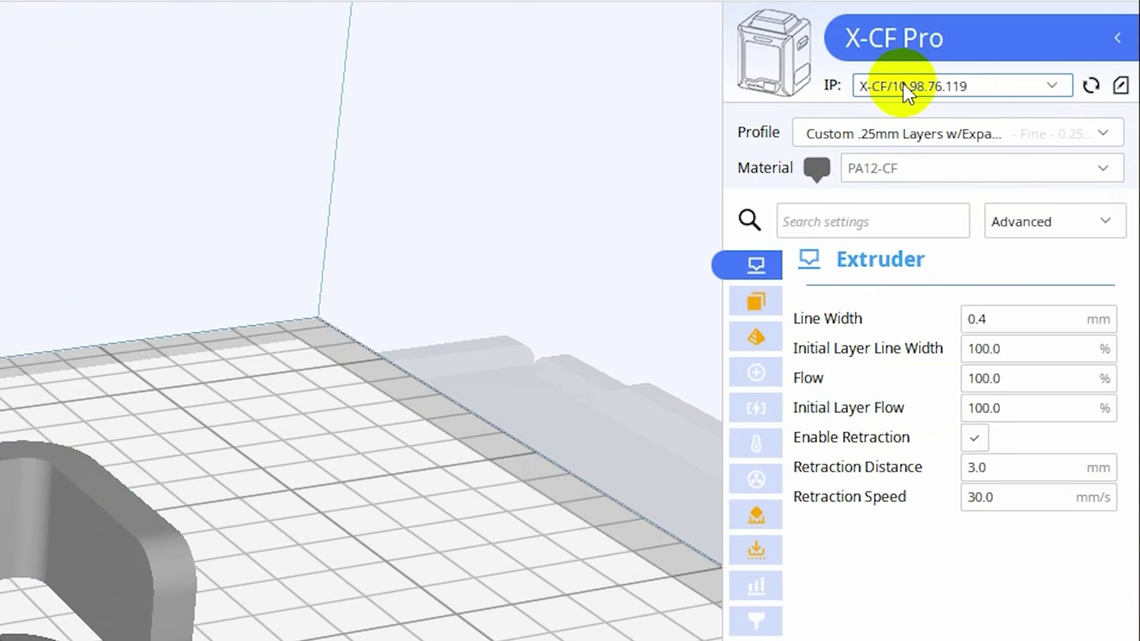
{"action": "left_click", "coordinate": [1053, 82]}
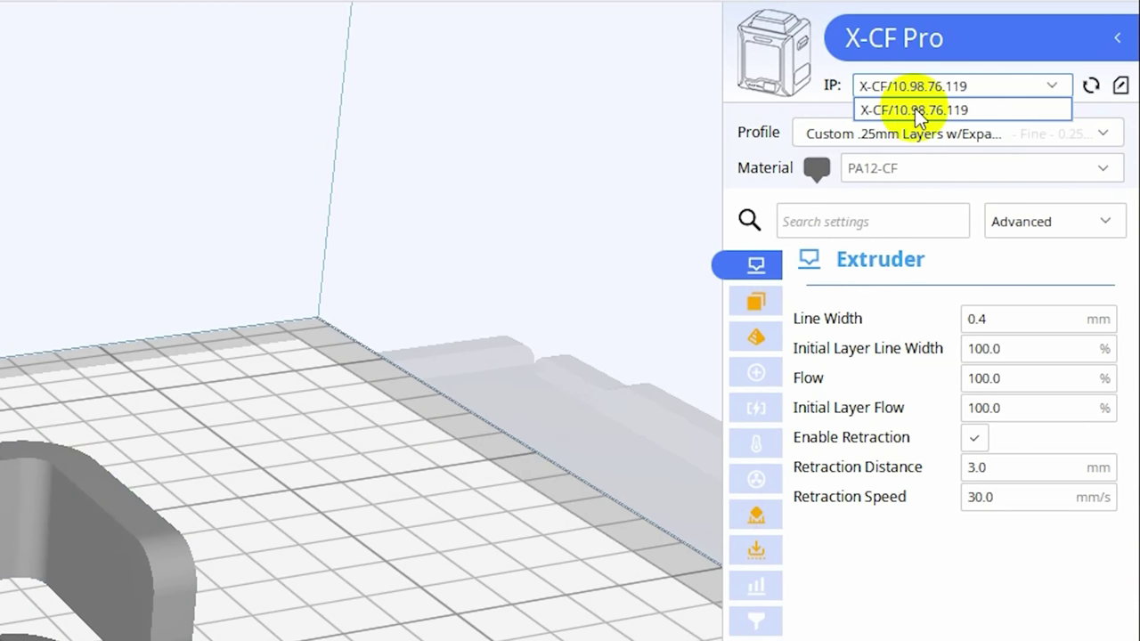
{"action": "left_click", "coordinate": [1053, 83]}
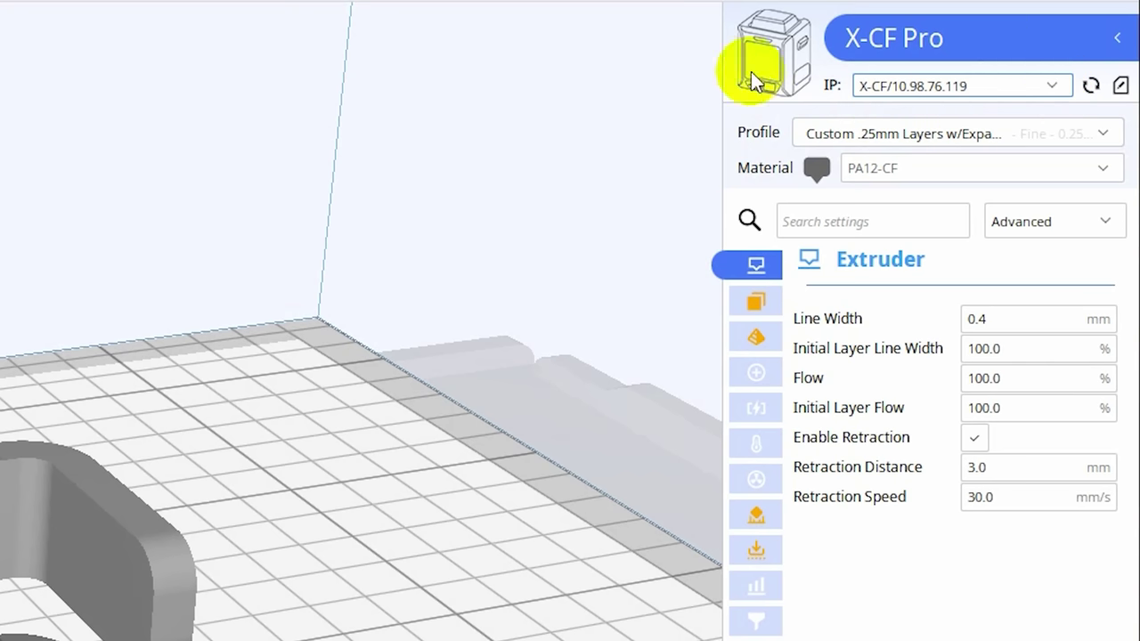
{"action": "left_click", "coordinate": [1108, 129]}
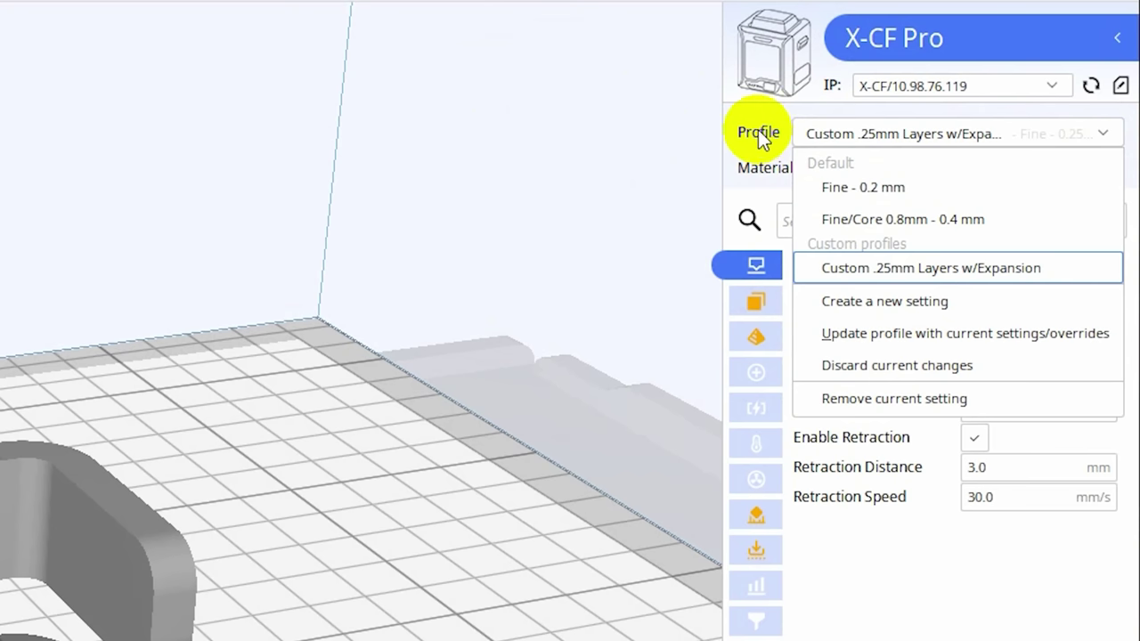
{"action": "left_click", "coordinate": [1104, 138]}
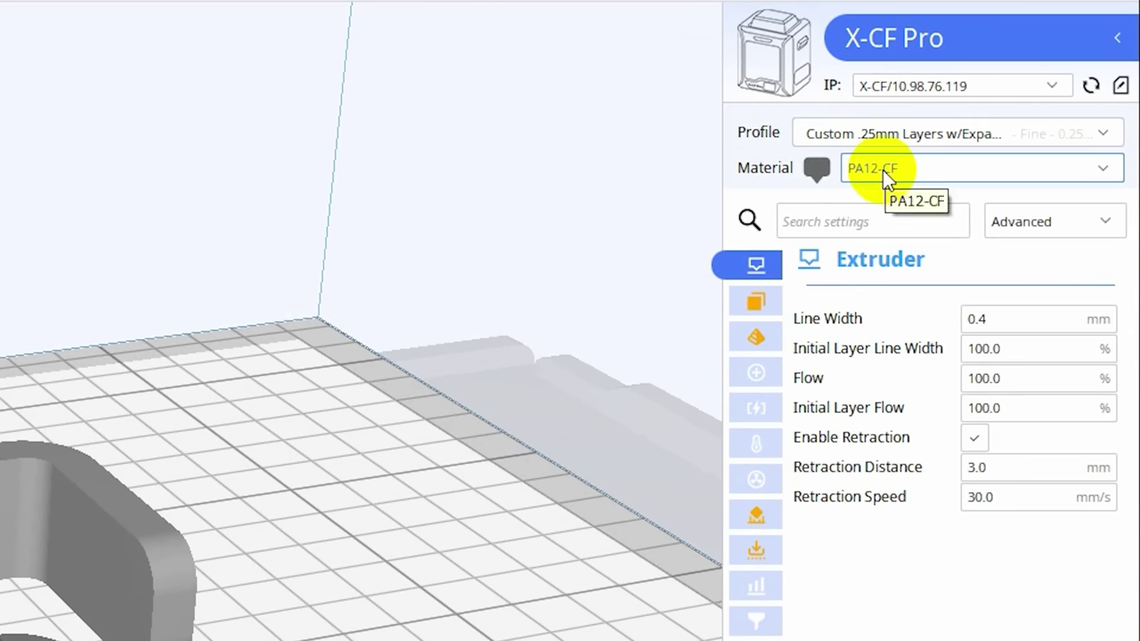
{"action": "left_click", "coordinate": [882, 170]}
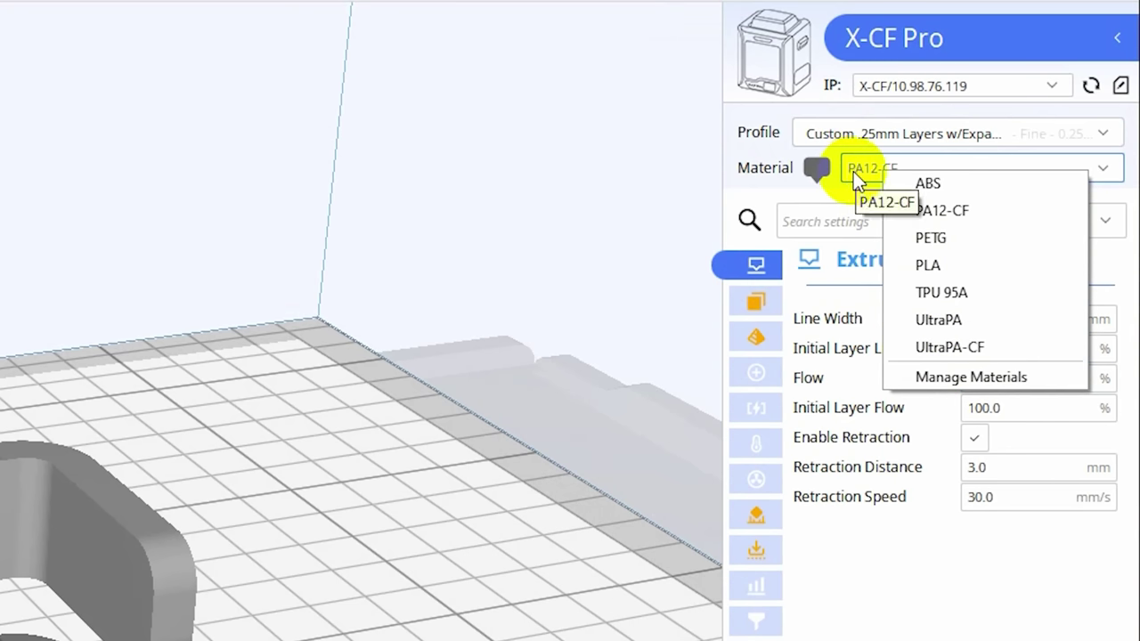
{"action": "left_click", "coordinate": [853, 169]}
{"action": "left_click", "coordinate": [853, 166]}
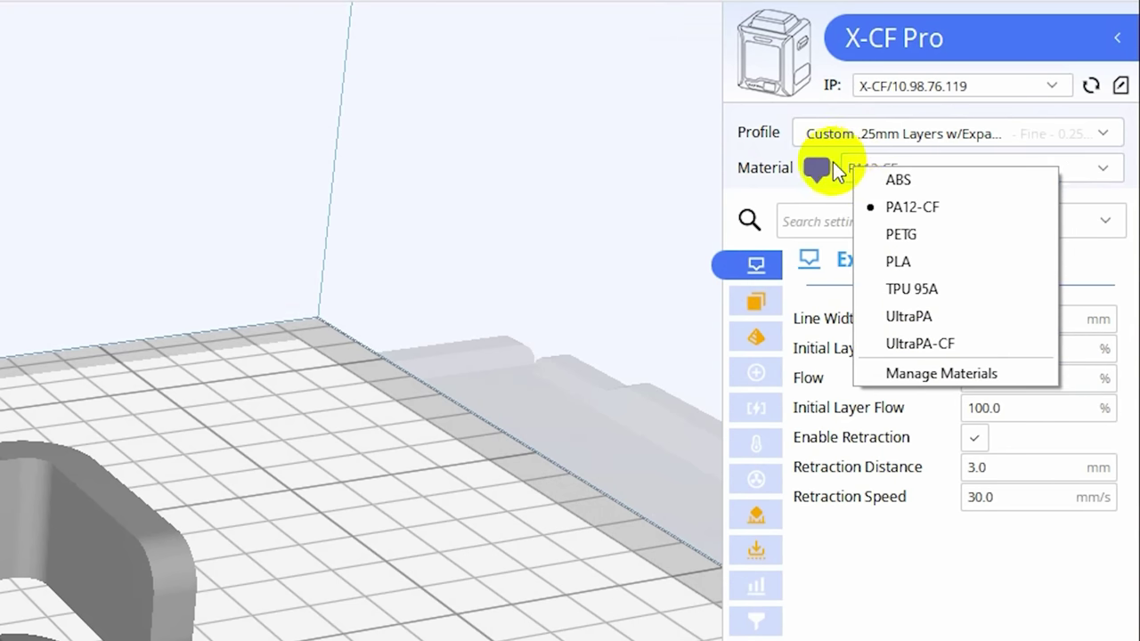
{"action": "left_click", "coordinate": [804, 167]}
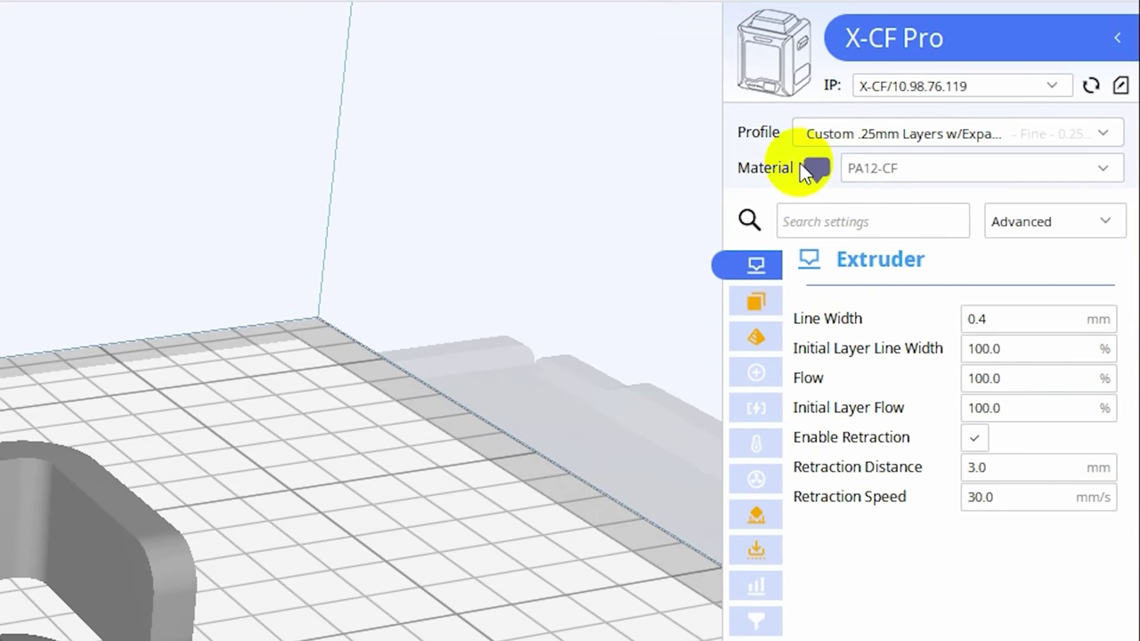
Step: Switch settings visibility from Basic to Advanced and show the Layer settings (0.25 mm layers, 4 walls)
{"action": "left_click", "coordinate": [1044, 222]}
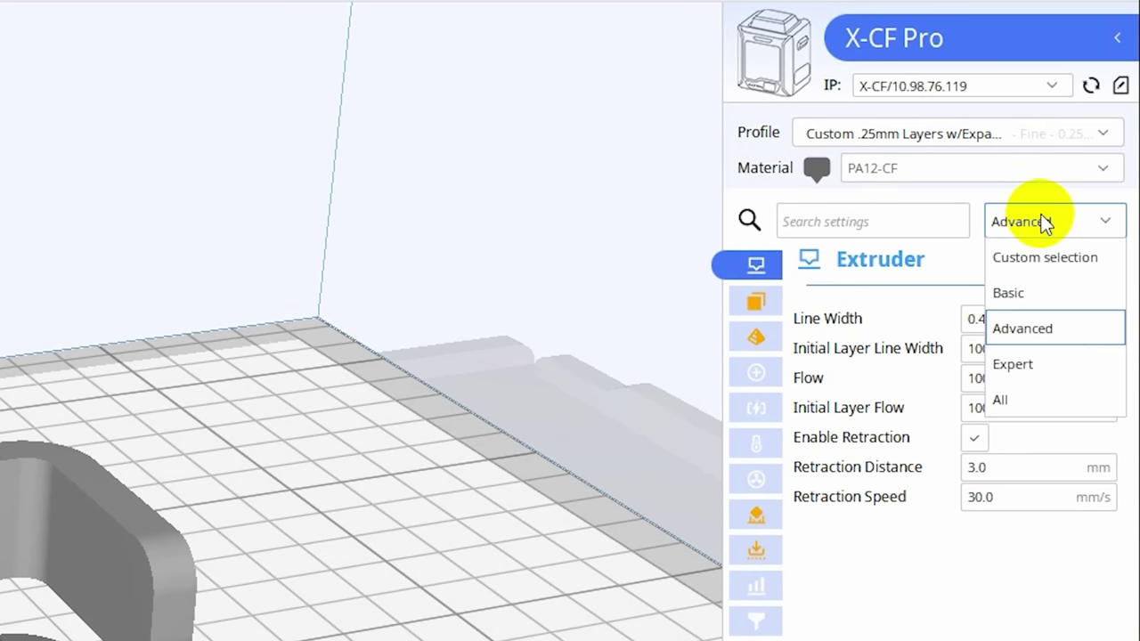
{"action": "left_click", "coordinate": [1014, 296]}
{"action": "left_click", "coordinate": [765, 303]}
{"action": "left_click", "coordinate": [758, 338]}
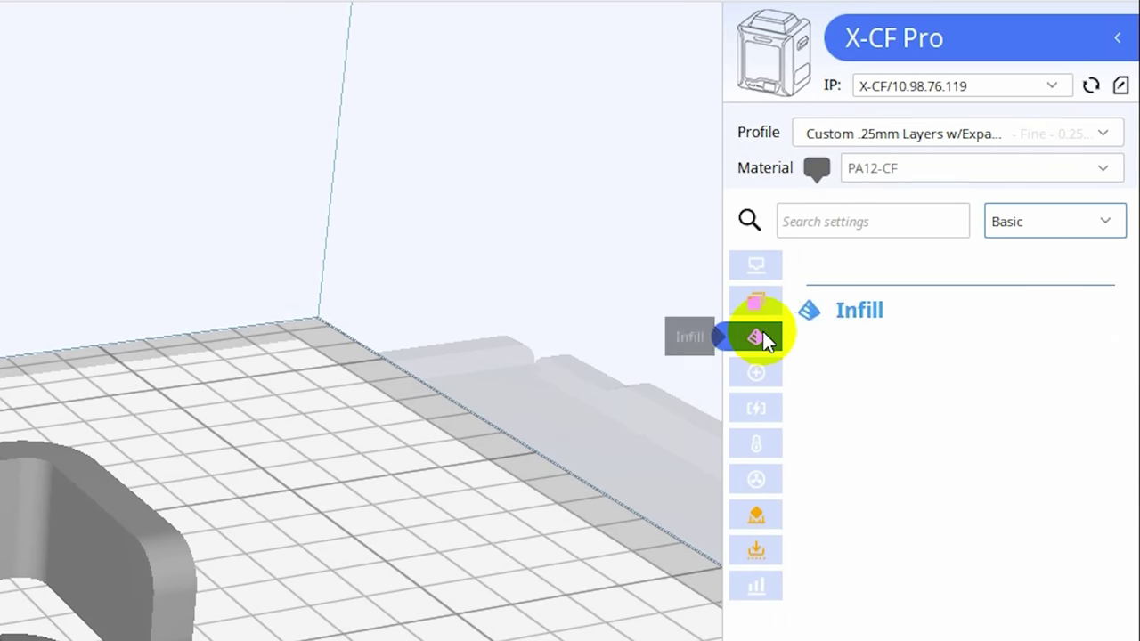
{"action": "left_click", "coordinate": [765, 272]}
{"action": "left_click", "coordinate": [1056, 222]}
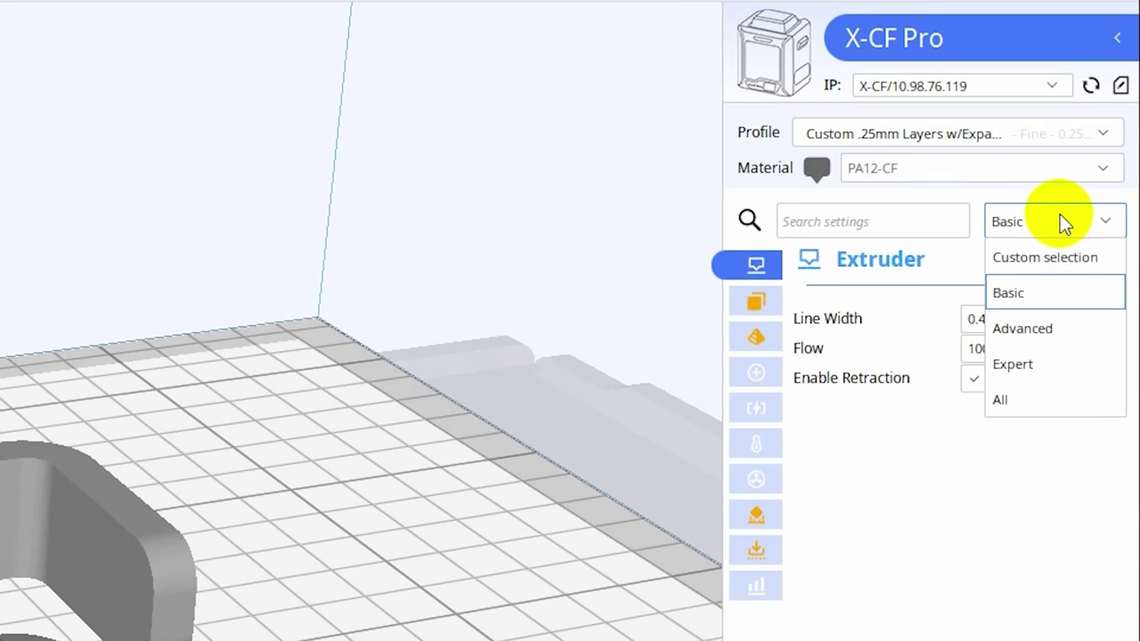
{"action": "left_click", "coordinate": [1028, 337]}
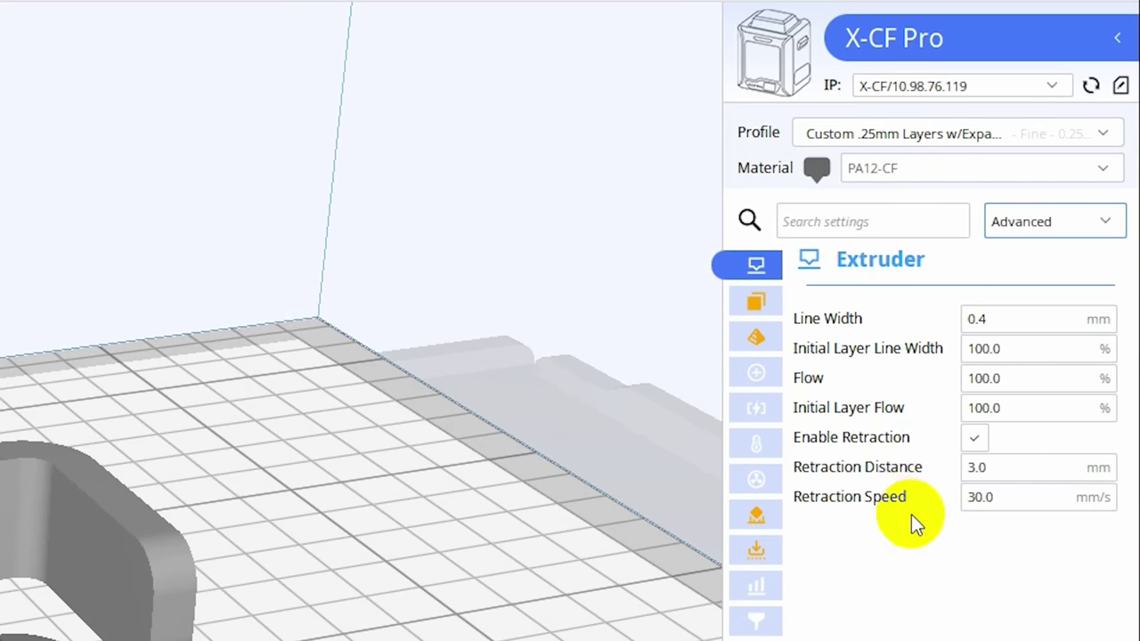
{"action": "left_click", "coordinate": [756, 301]}
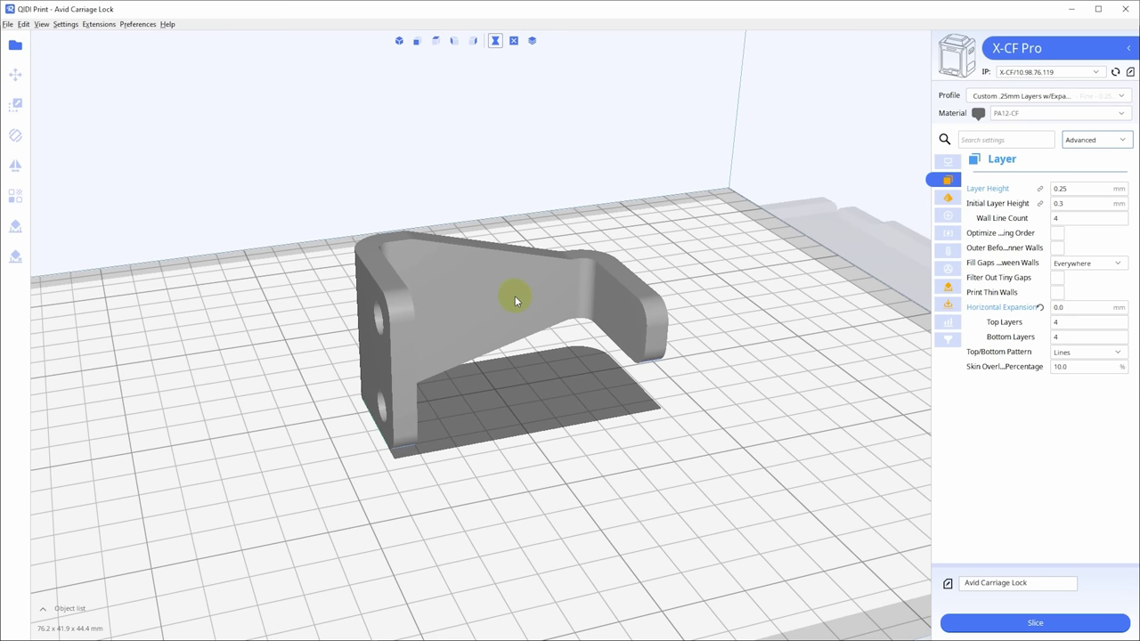
Step: Review Infill, Additions and Speed, ending on Temperature: 280 °C printing, 80 °C build plate
{"action": "left_click", "coordinate": [946, 196]}
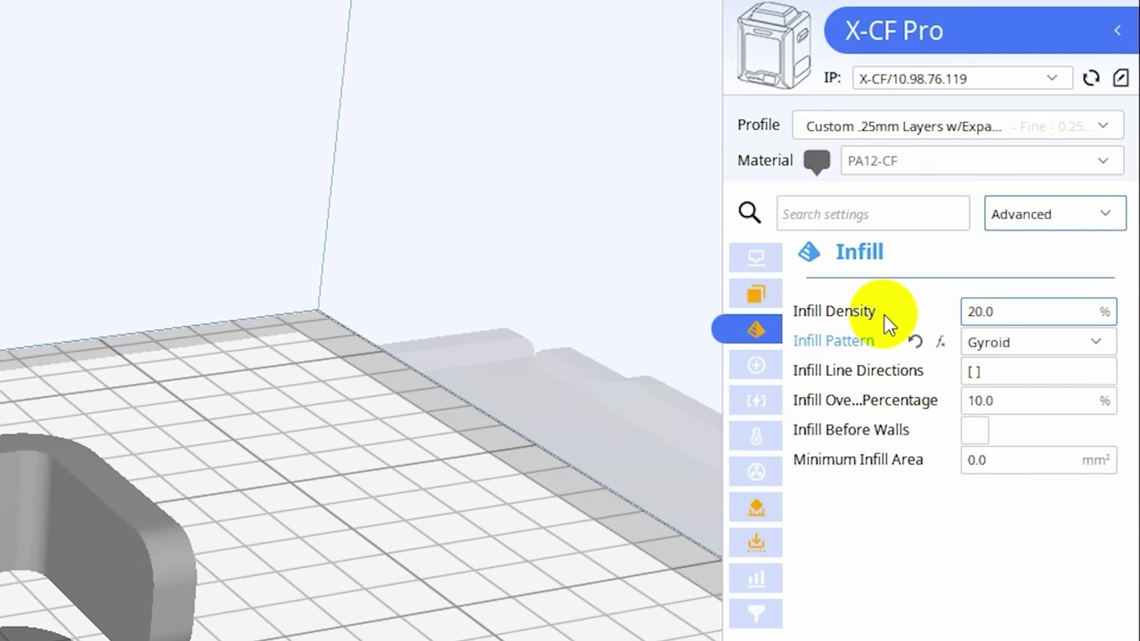
{"action": "mouse_move", "coordinate": [884, 309]}
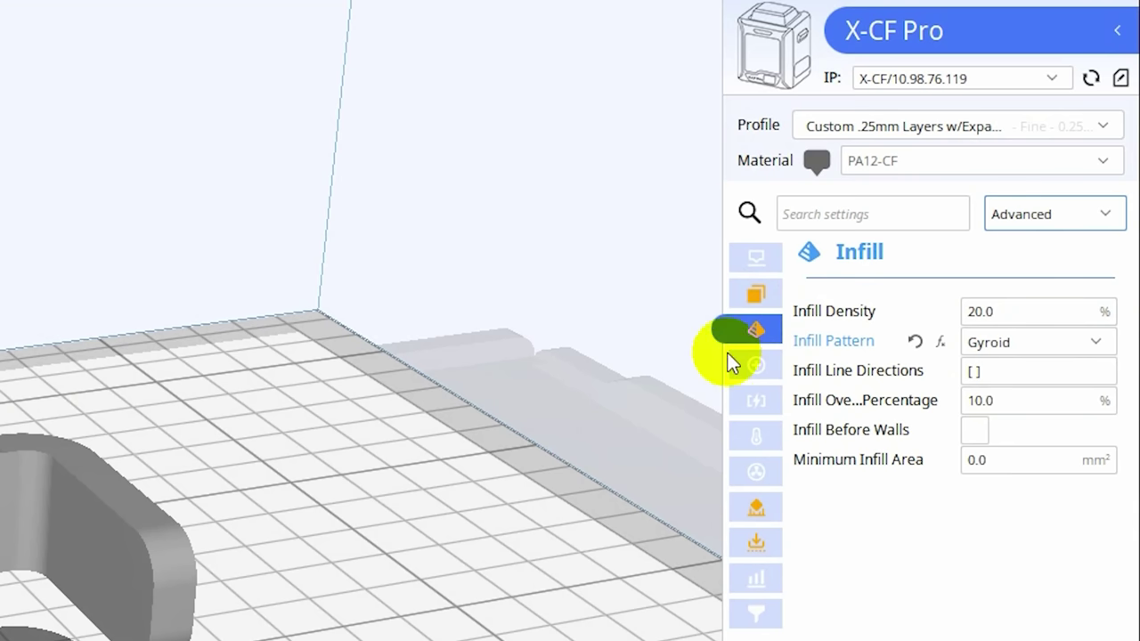
{"action": "left_click", "coordinate": [755, 366]}
{"action": "left_click", "coordinate": [764, 405]}
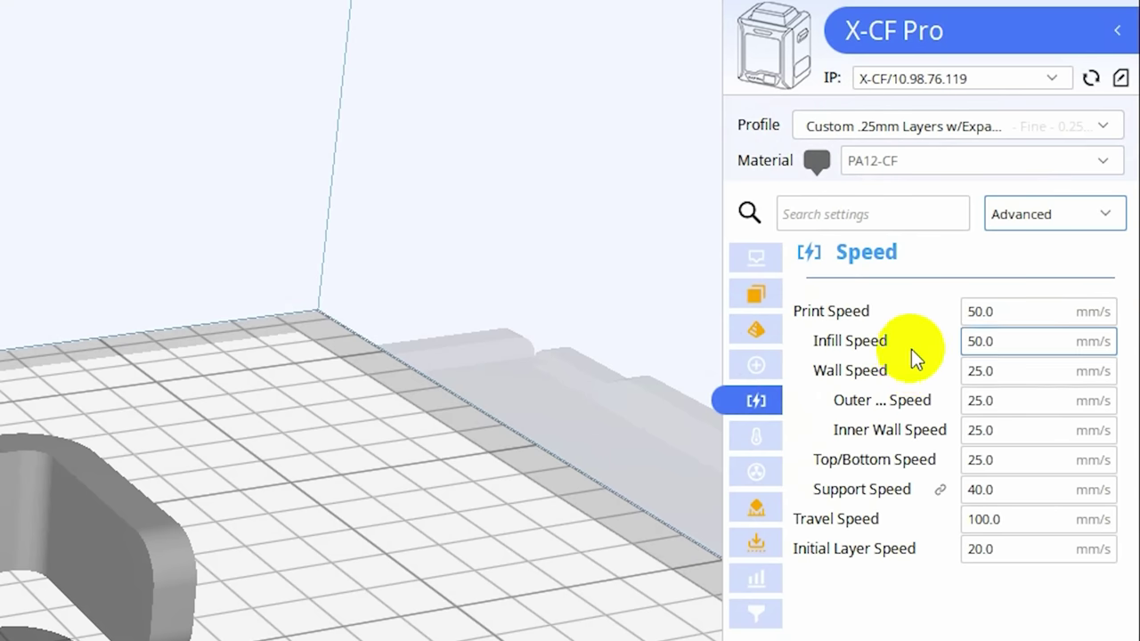
{"action": "left_click", "coordinate": [756, 436]}
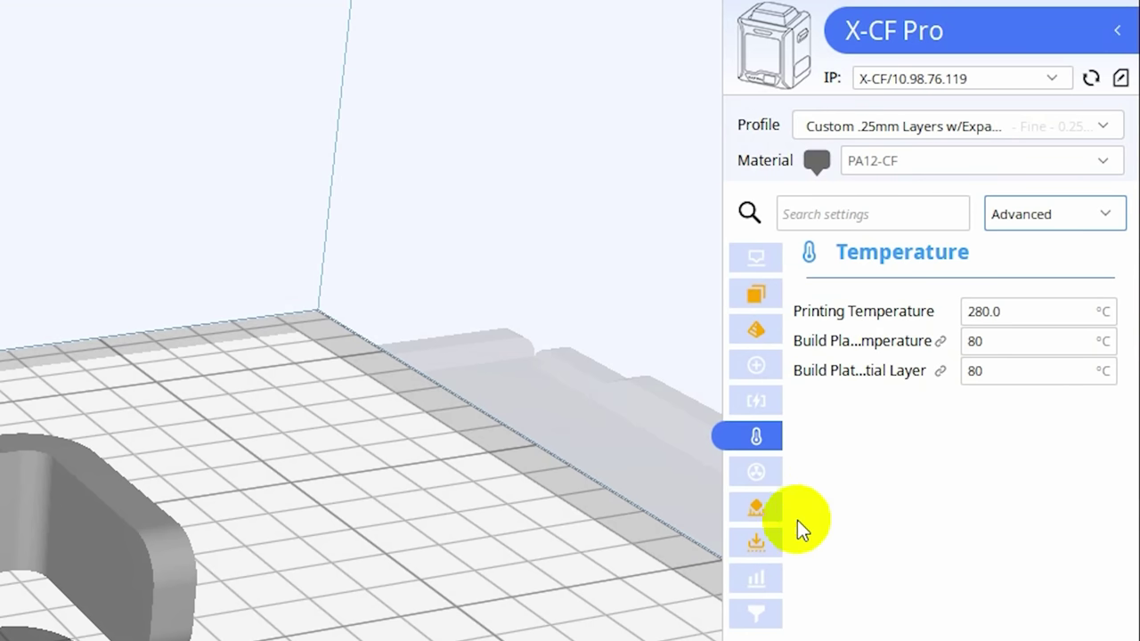
Step: Check the Support and Build Plate Adhesion settings while orbiting around the bracket
{"action": "left_click", "coordinate": [756, 474]}
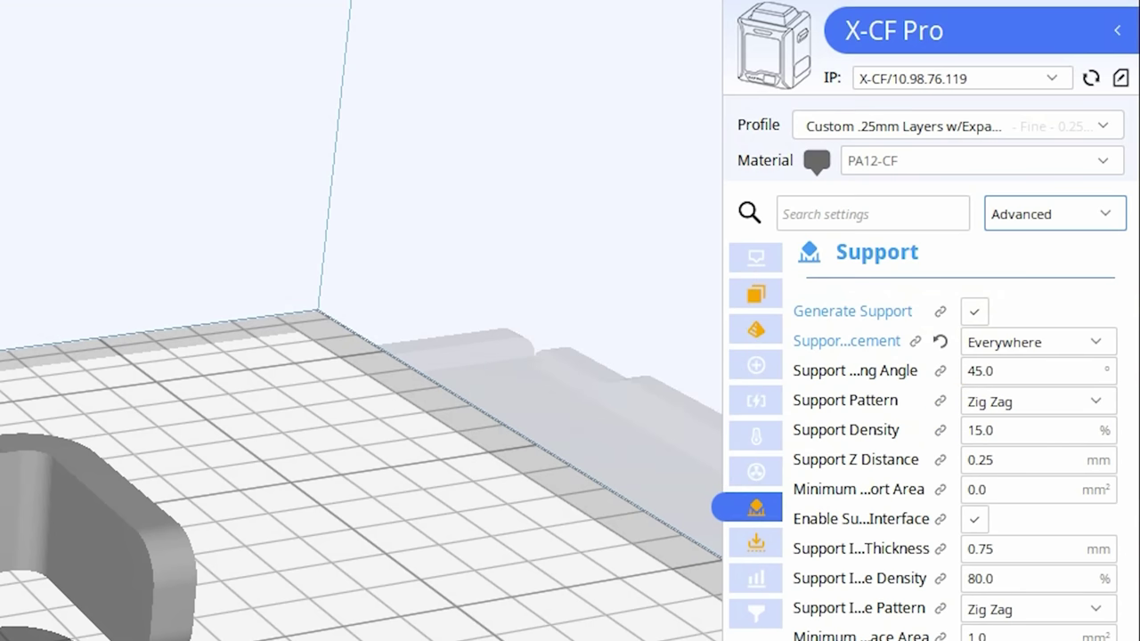
{"action": "left_click", "coordinate": [756, 544]}
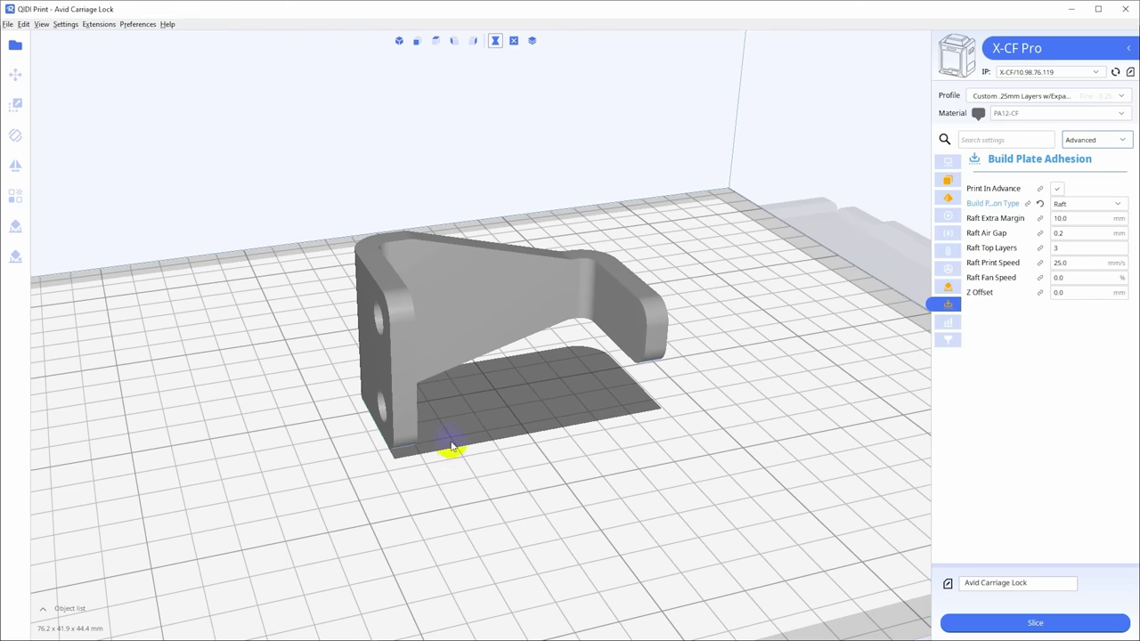
{"action": "right_click_drag", "start_coordinate": [453, 453], "coordinate": [371, 429]}
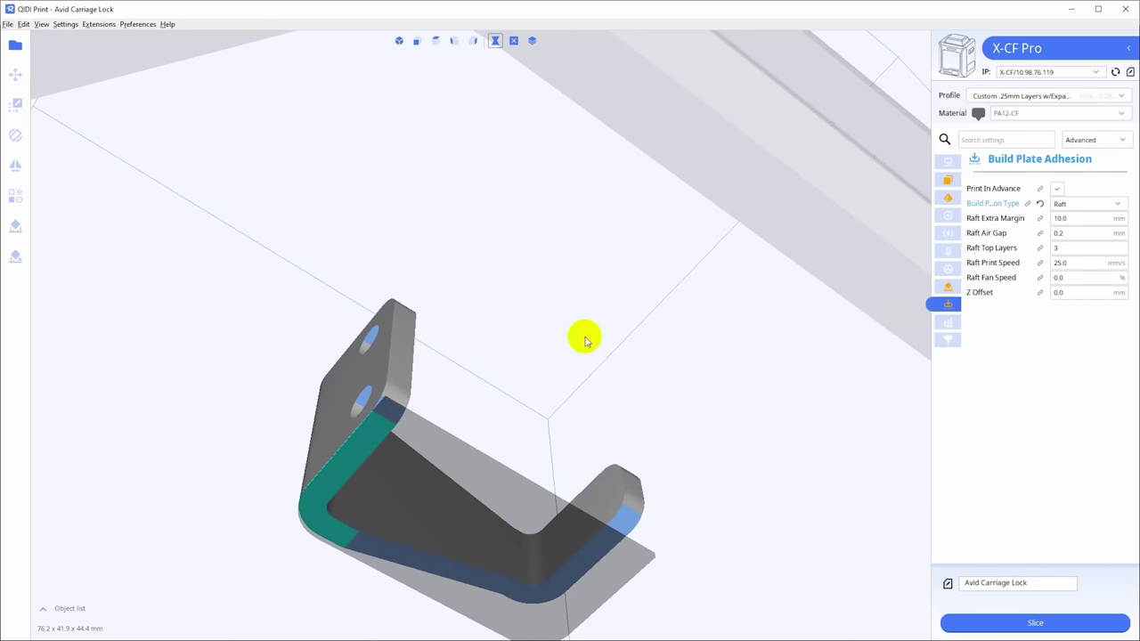
{"action": "mouse_move", "coordinate": [582, 338]}
{"action": "right_mouse_down"}
{"action": "mouse_move", "coordinate": [580, 357]}
{"action": "mouse_move", "coordinate": [573, 340]}
{"action": "right_mouse_up"}
{"action": "left_click", "coordinate": [389, 544]}
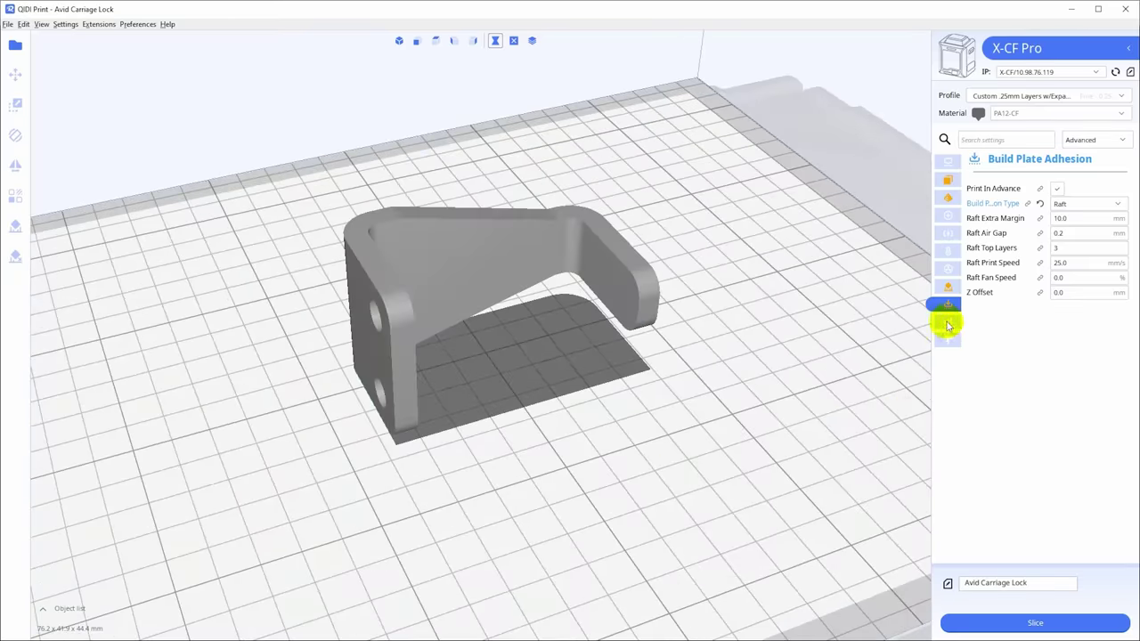
Step: View the Experimental settings, then bring up the Basic print parameters summary
{"action": "left_click", "coordinate": [947, 322]}
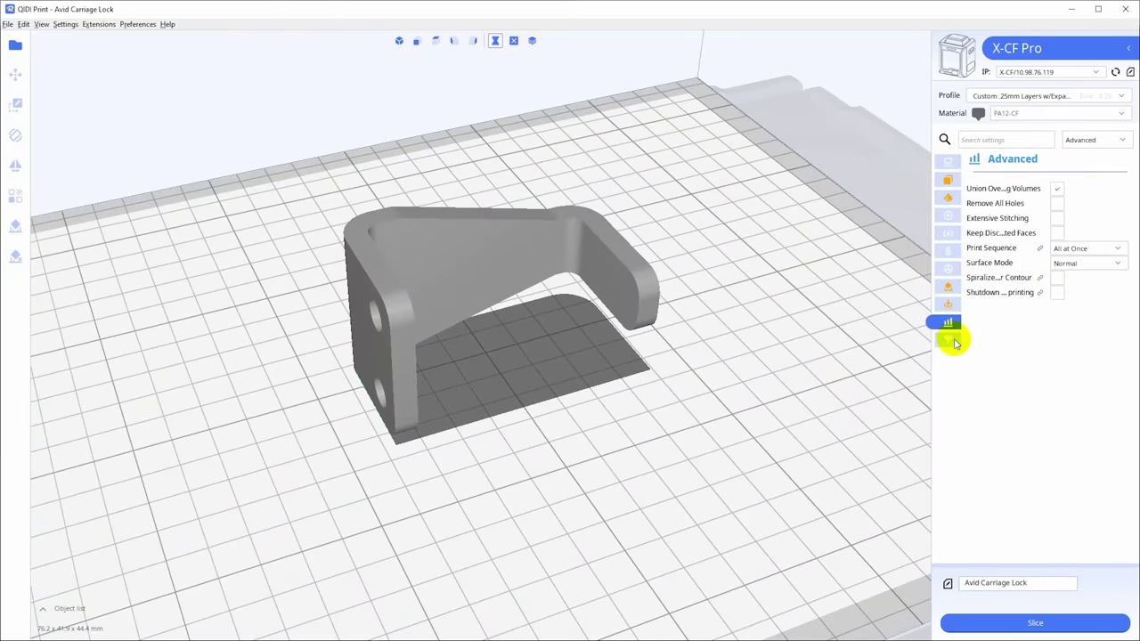
{"action": "left_click", "coordinate": [948, 339]}
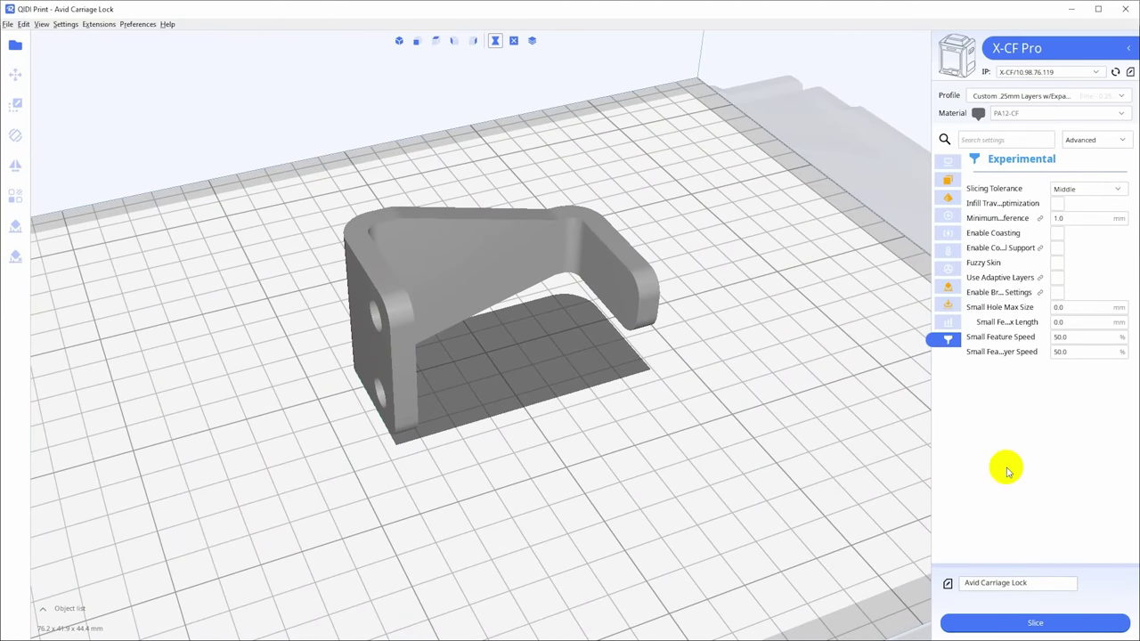
{"action": "left_click", "coordinate": [1034, 623]}
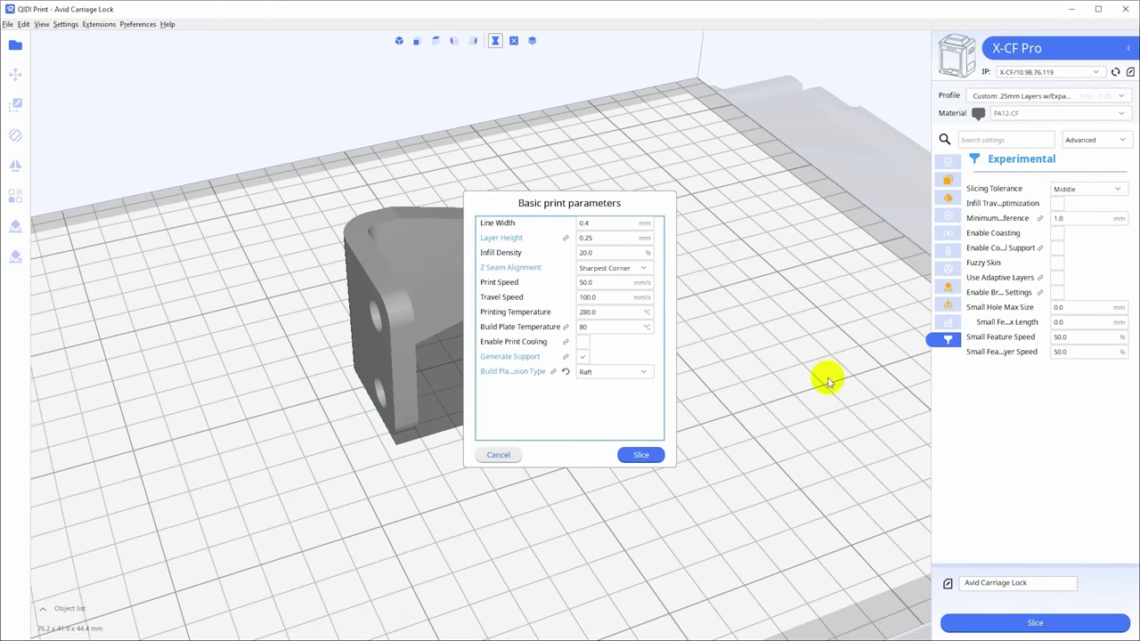
Step: Slice the carriage lock (3 h 3 min estimate) and scrub the layer preview between layers 23 and 182
{"action": "left_click", "coordinate": [641, 456]}
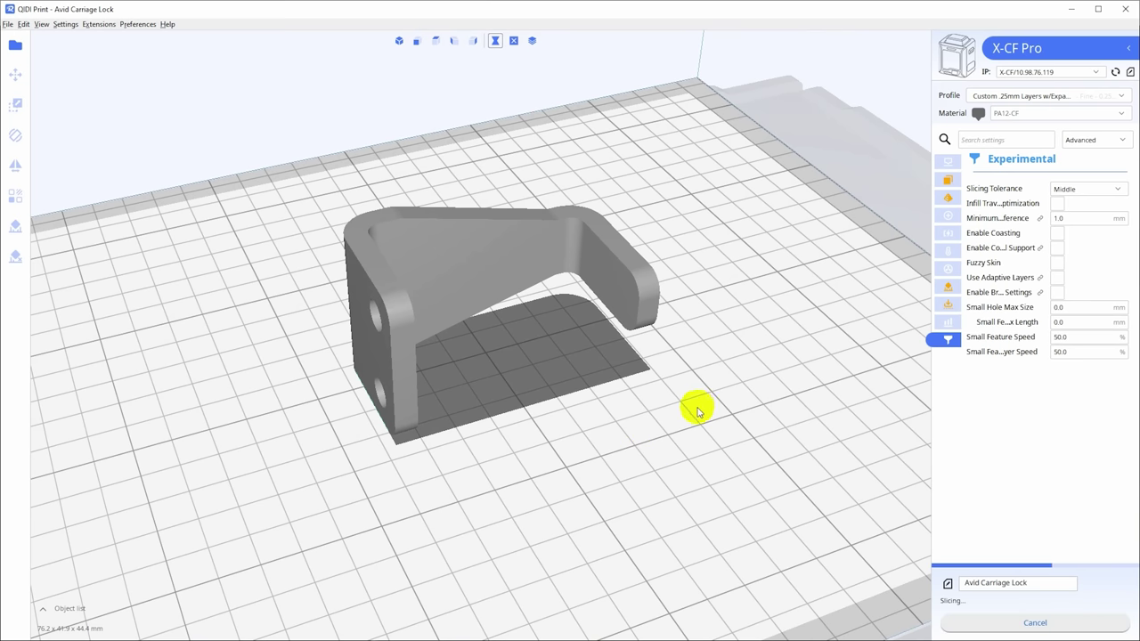
{"action": "left_click", "coordinate": [532, 40]}
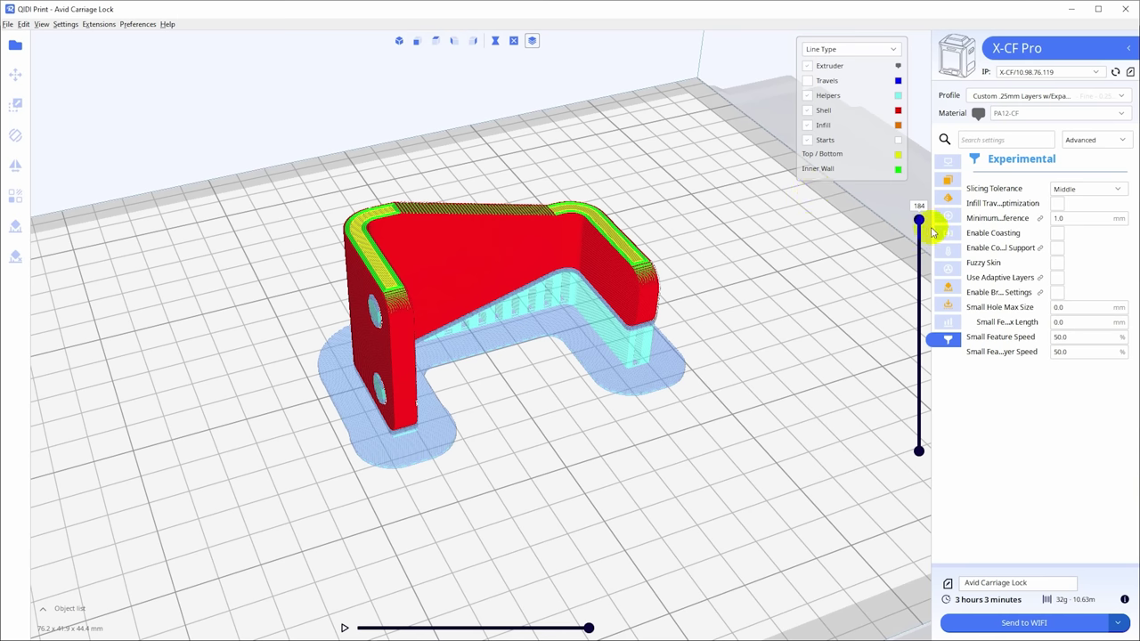
{"action": "left_click_drag", "start_coordinate": [920, 220], "coordinate": [921, 377]}
{"action": "scroll", "coordinate": [534, 367], "scroll_direction": "up", "scroll_amount": 3}
{"action": "scroll", "coordinate": [575, 384], "scroll_direction": "up", "scroll_amount": 3}
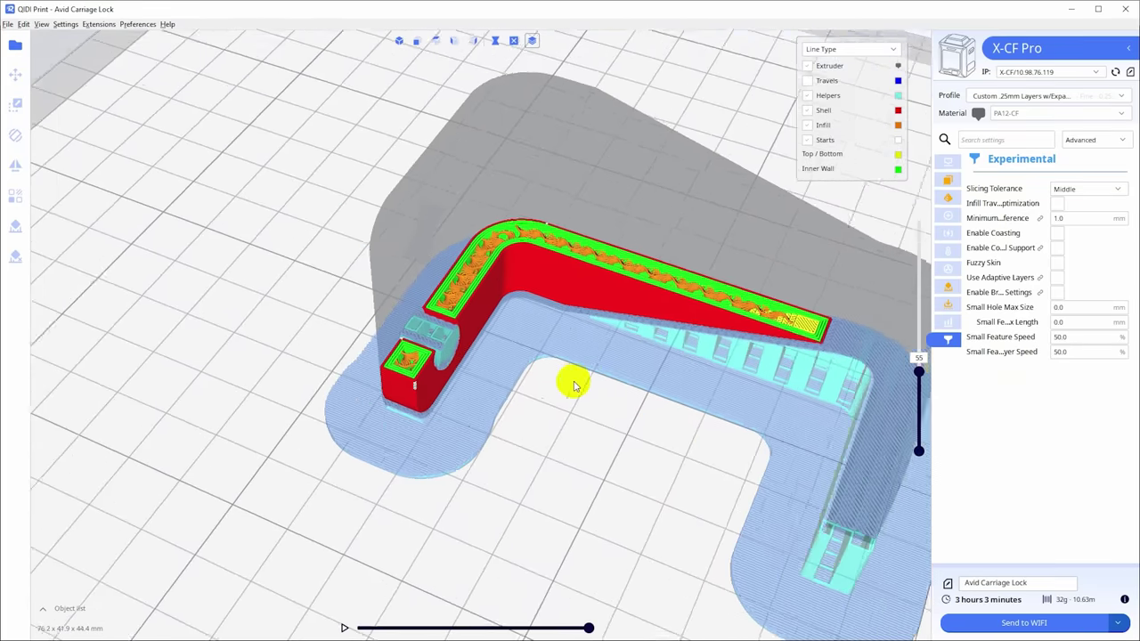
{"action": "left_click_drag", "start_coordinate": [920, 372], "coordinate": [919, 288]}
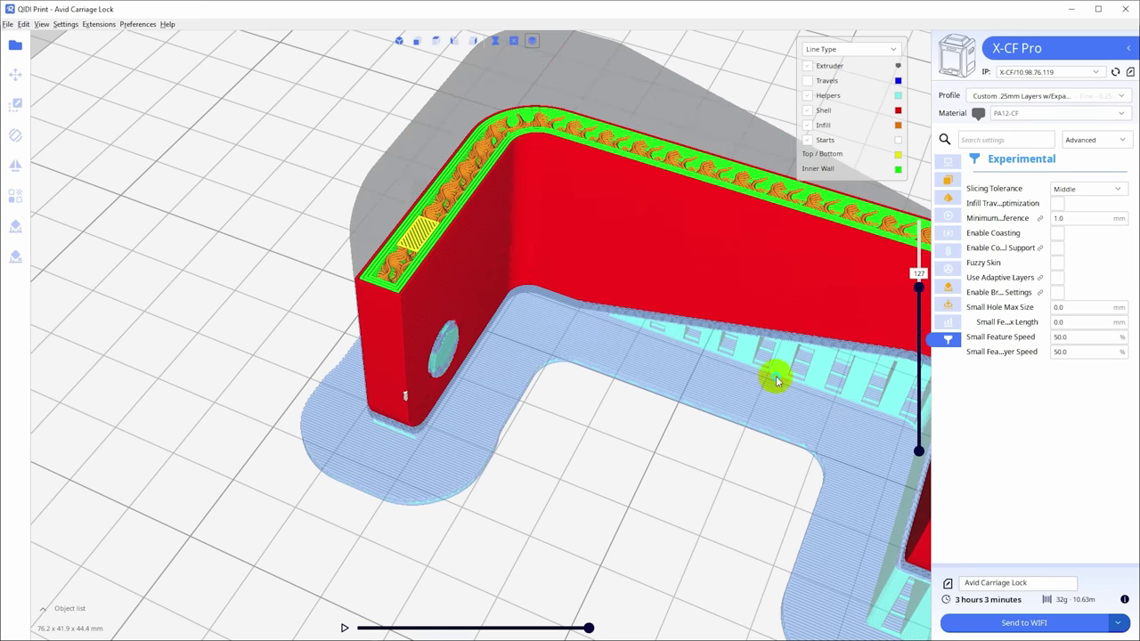
{"action": "right_click_drag", "start_coordinate": [775, 377], "coordinate": [929, 368]}
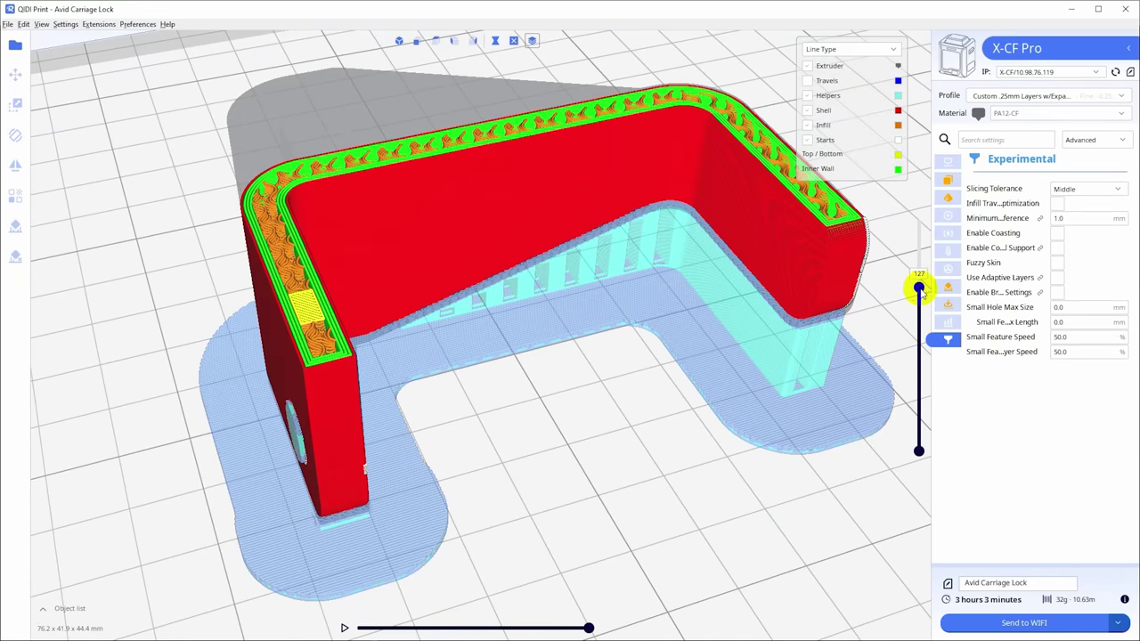
{"action": "left_click_drag", "start_coordinate": [919, 288], "coordinate": [919, 220]}
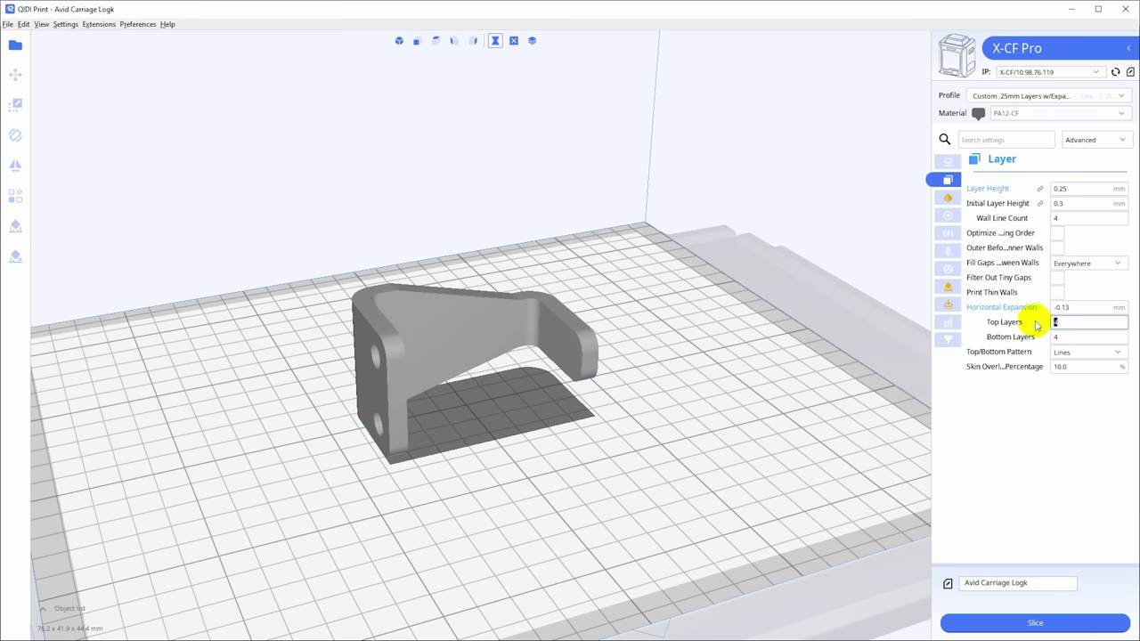
Step: Re-slice the carriage lock with horizontal expansion now at -0.13 mm
{"action": "left_click", "coordinate": [1044, 623]}
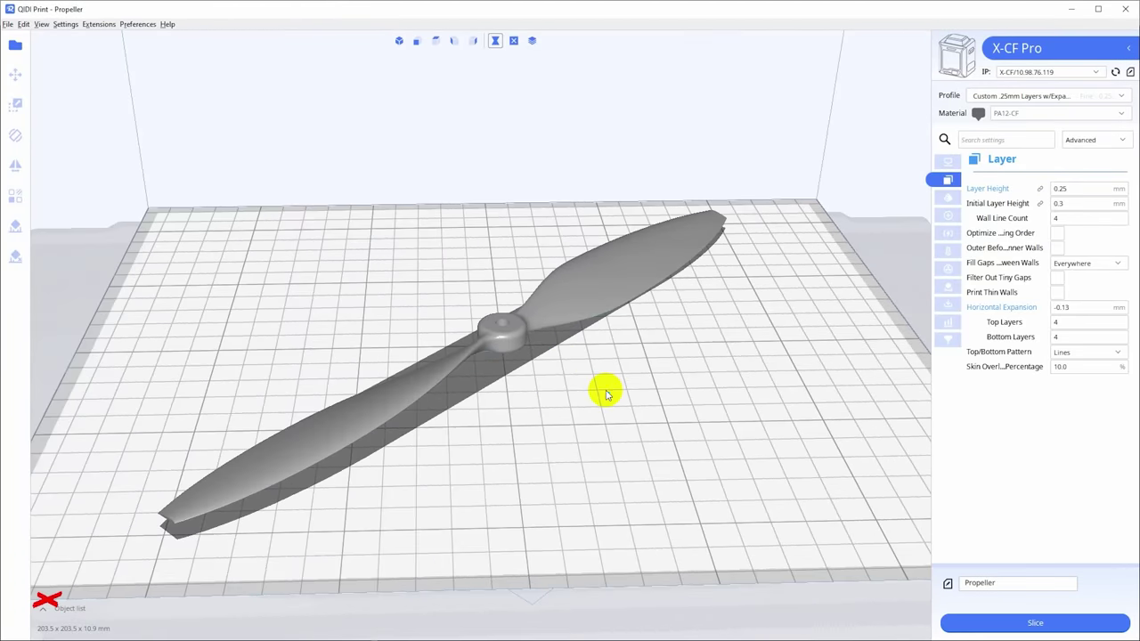
Step: Slice the propeller with the basic print parameters and show it in layer view
{"action": "left_click", "coordinate": [1035, 623]}
{"action": "left_click", "coordinate": [645, 457]}
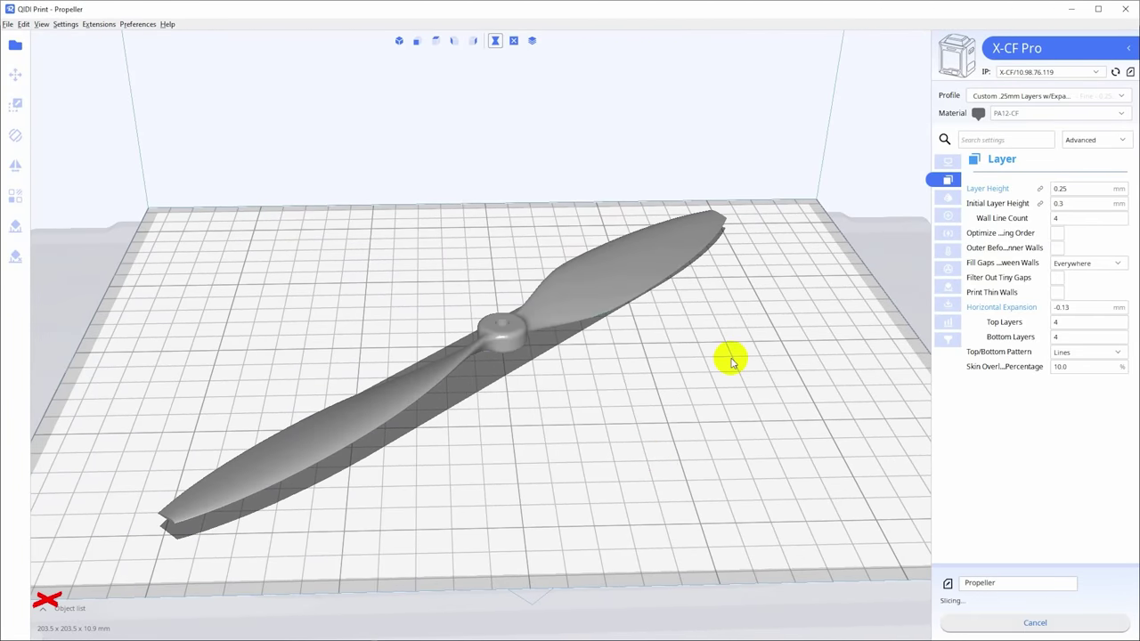
{"action": "left_click", "coordinate": [532, 40]}
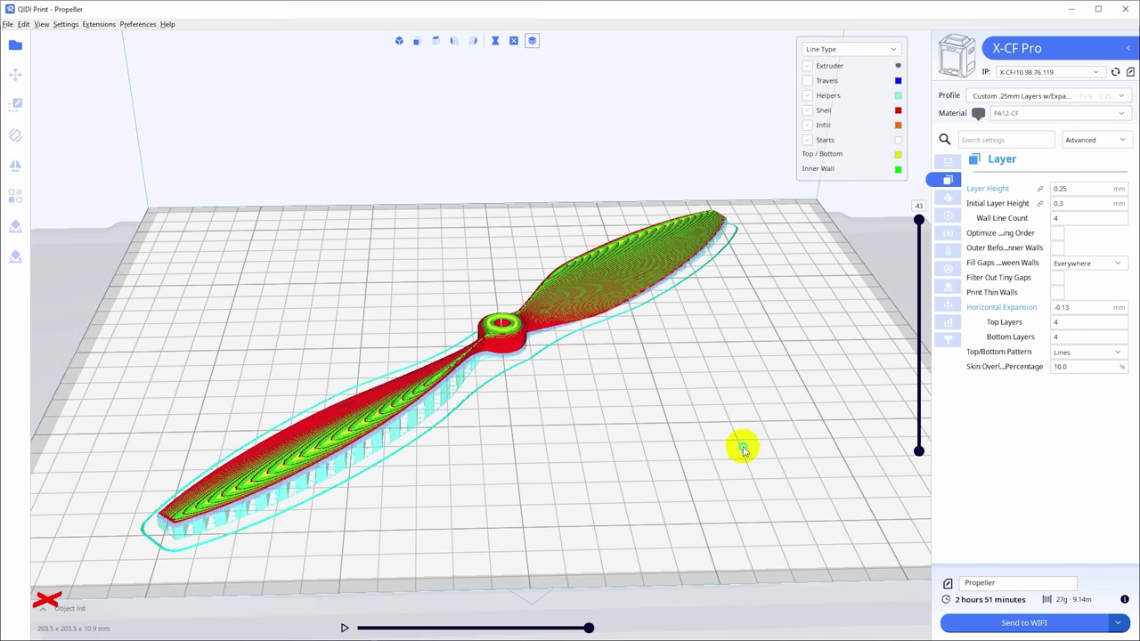
Step: Step the propeller's layer slider down to the lower layers and back up to the top
{"action": "right_click_drag", "start_coordinate": [739, 445], "coordinate": [496, 419]}
{"action": "scroll", "coordinate": [495, 423], "scroll_direction": "up", "scroll_amount": 3}
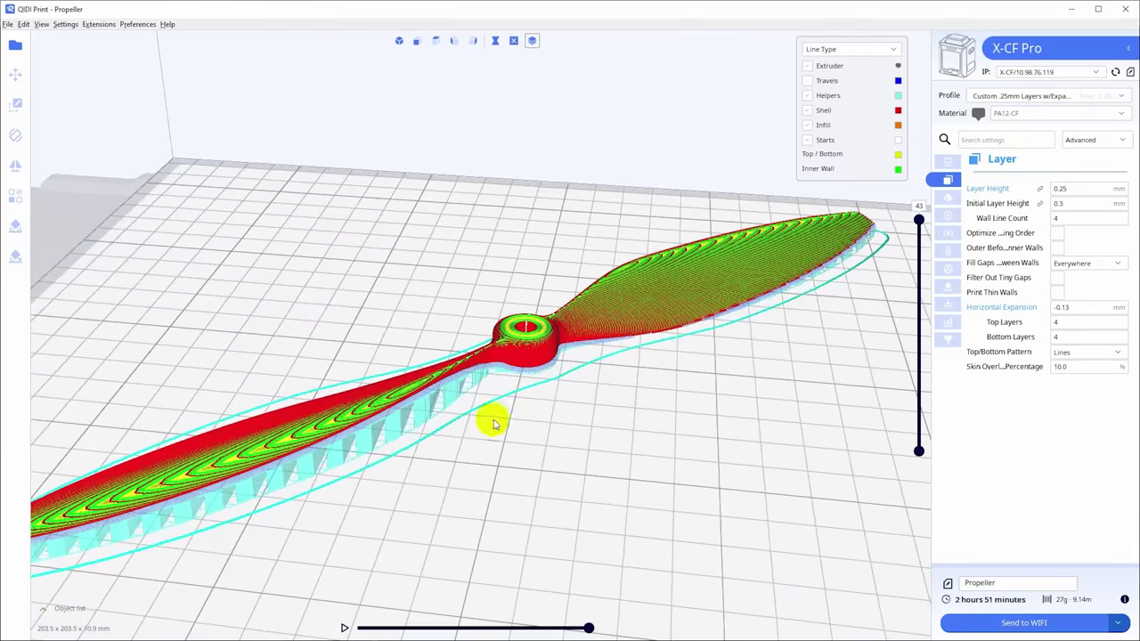
{"action": "left_click_drag", "start_coordinate": [918, 220], "coordinate": [900, 399]}
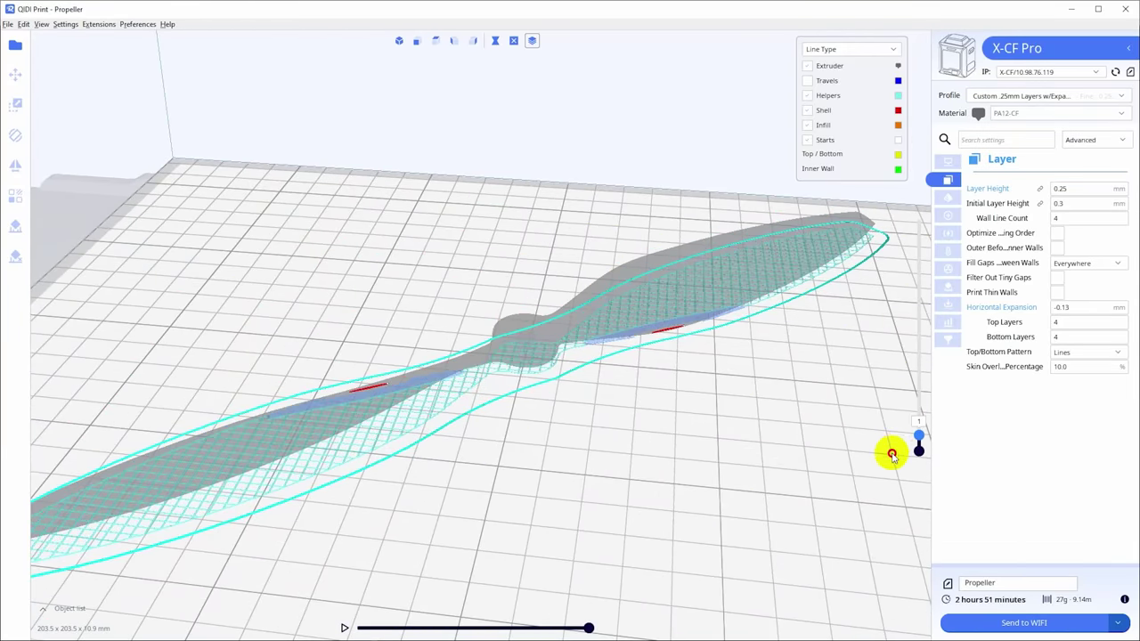
{"action": "left_click_drag", "start_coordinate": [897, 392], "coordinate": [905, 284]}
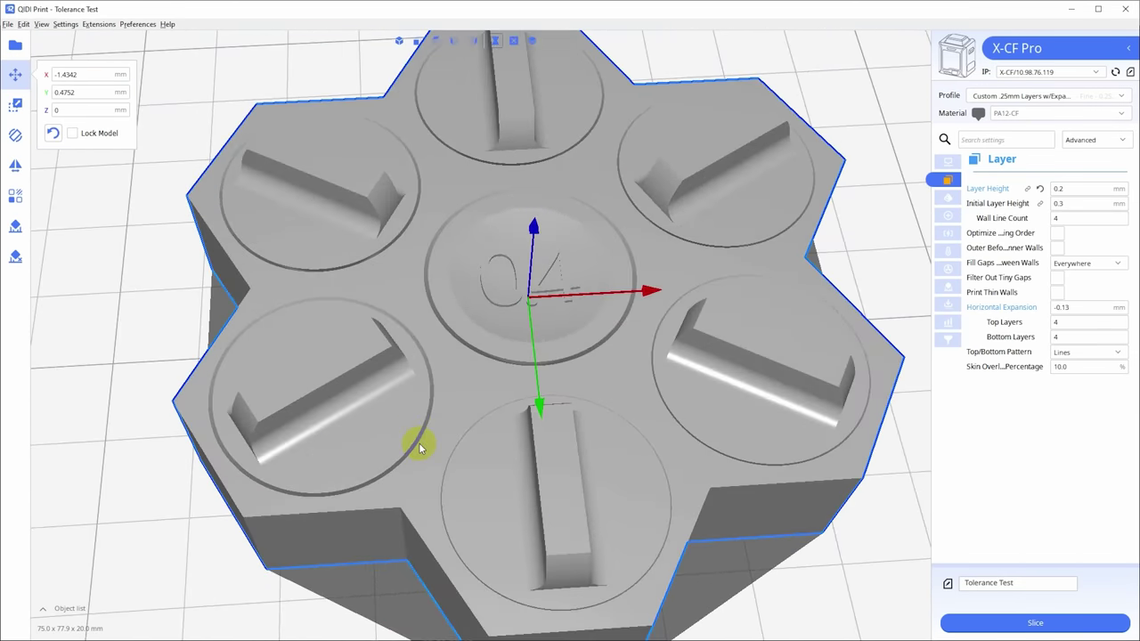
Step: Slice the Tolerance Test model and raise the layer slider to show its top surfaces
{"action": "scroll", "coordinate": [422, 472], "scroll_direction": "up", "scroll_amount": 5}
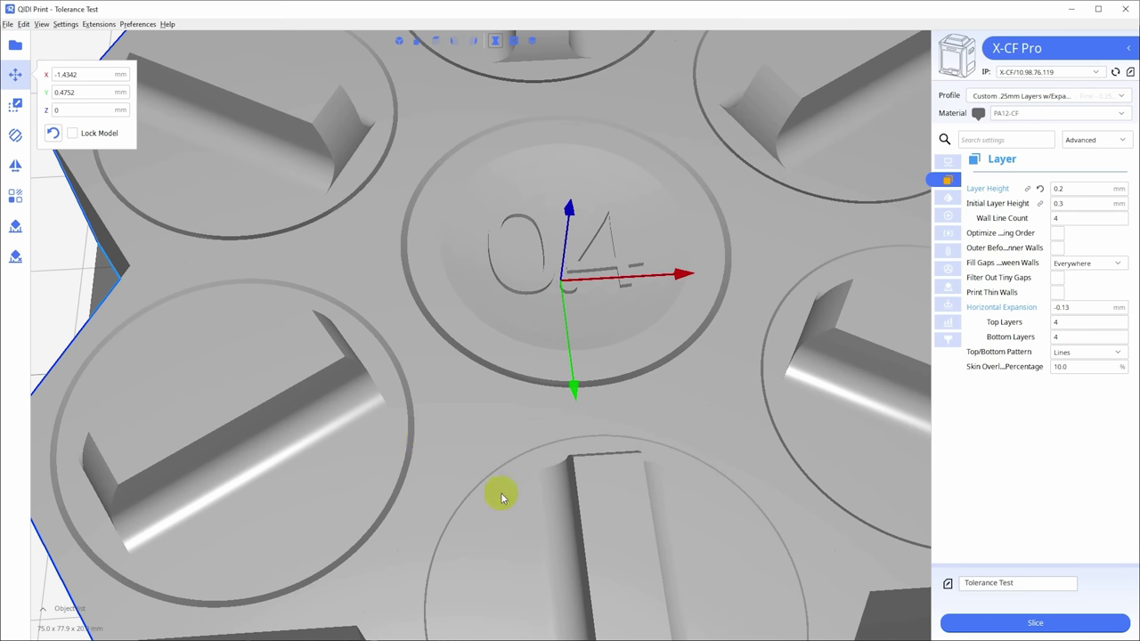
{"action": "left_click", "coordinate": [1033, 623]}
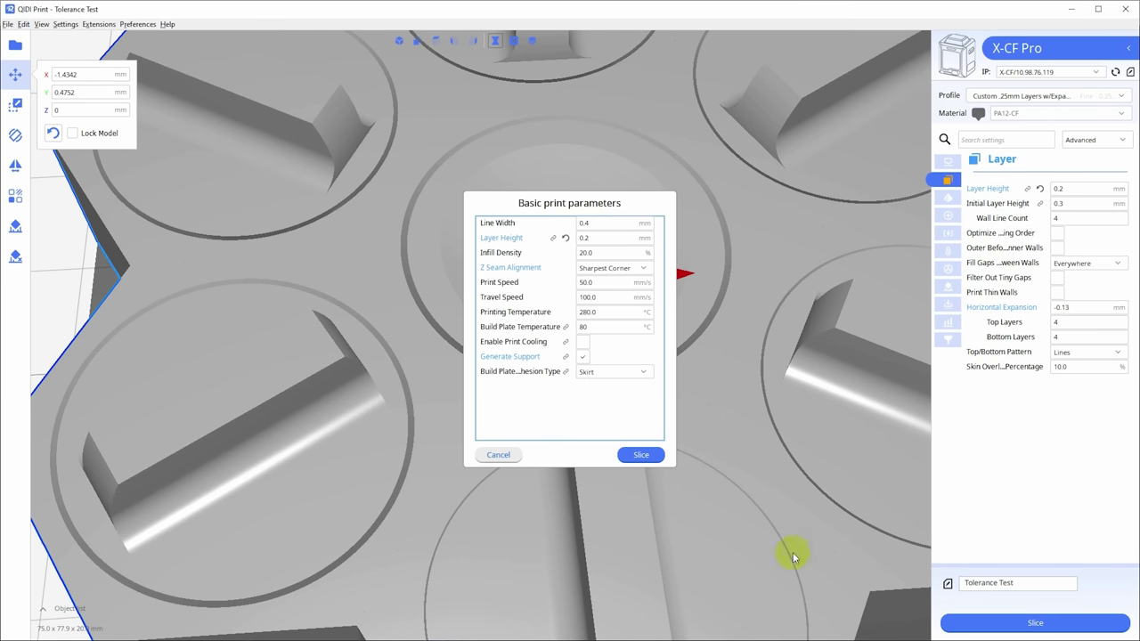
{"action": "left_click", "coordinate": [640, 455]}
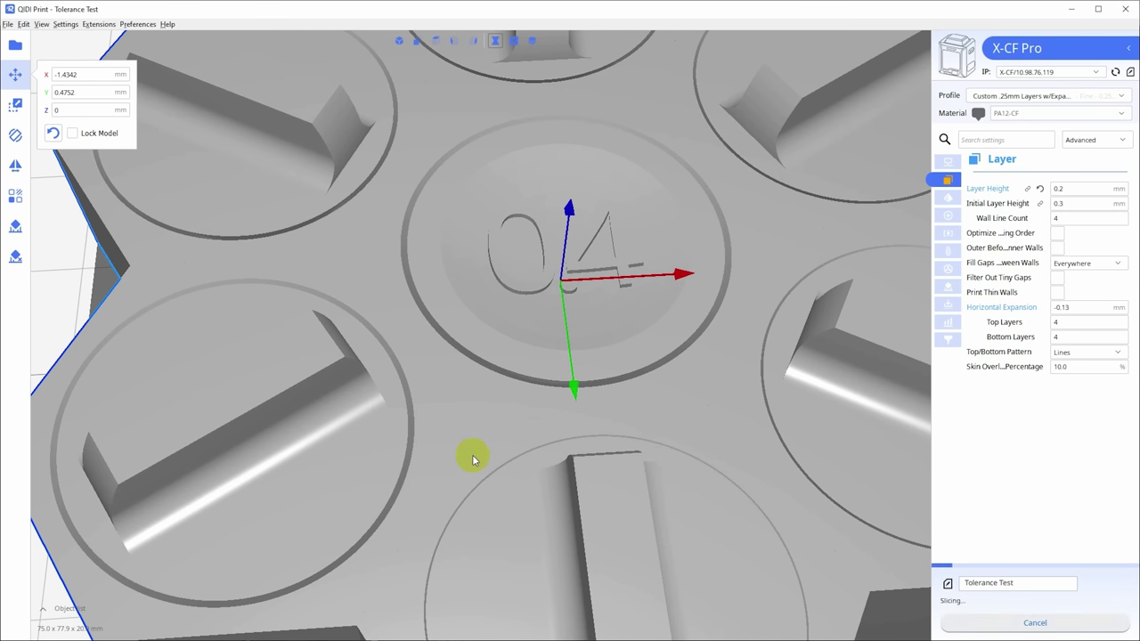
{"action": "left_click", "coordinate": [532, 40]}
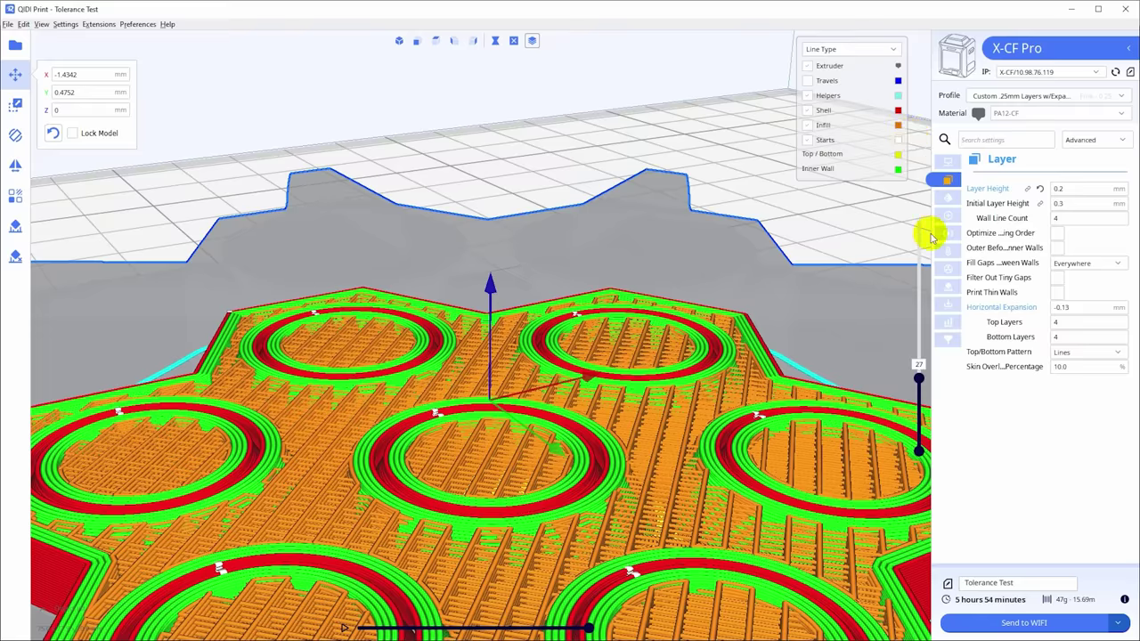
{"action": "left_click_drag", "start_coordinate": [920, 378], "coordinate": [910, 162]}
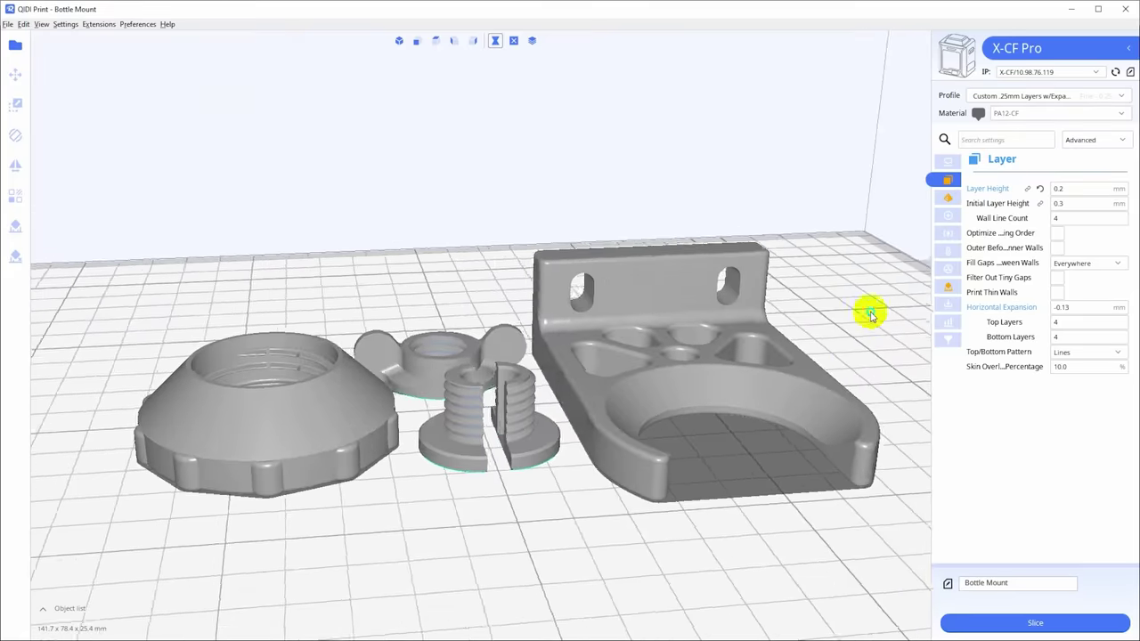
Step: Slice the four Bottle Mount parts and show only their lowest coloured toolpath layers
{"action": "right_click_drag", "start_coordinate": [910, 339], "coordinate": [840, 365]}
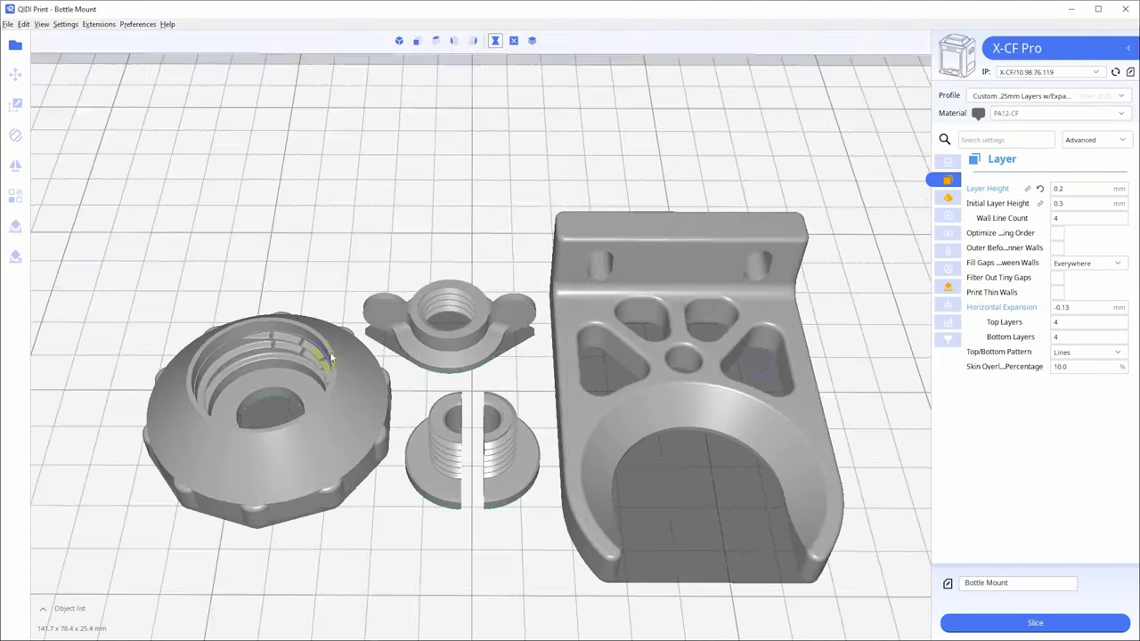
{"action": "right_click_drag", "start_coordinate": [513, 466], "coordinate": [588, 492]}
{"action": "left_click", "coordinate": [1021, 621]}
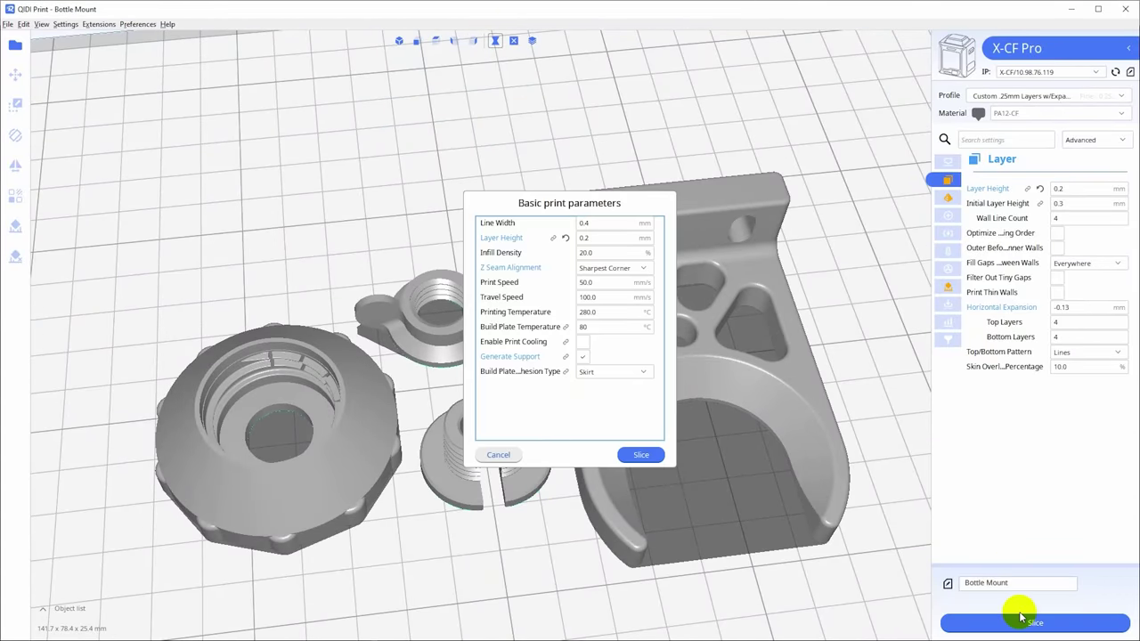
{"action": "left_click", "coordinate": [640, 455]}
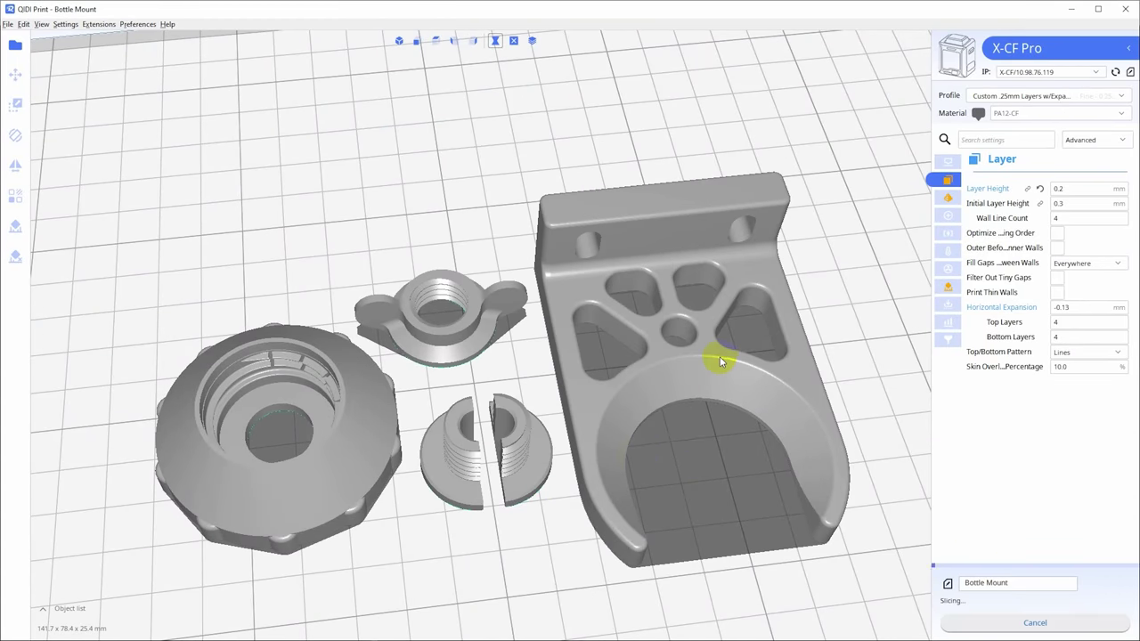
{"action": "left_click", "coordinate": [532, 41]}
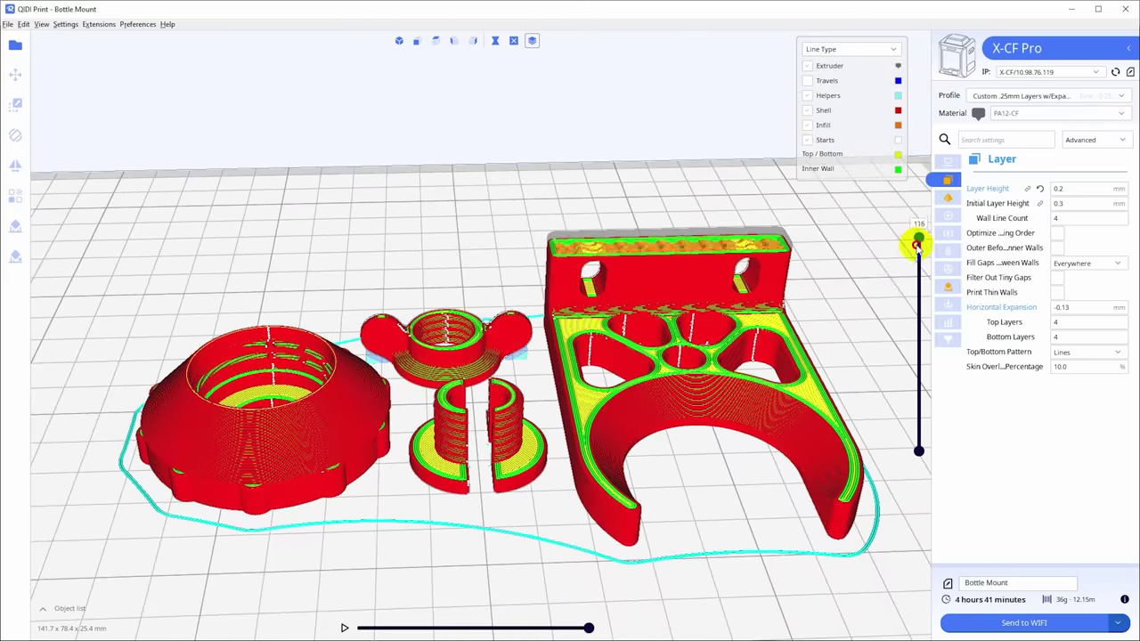
{"action": "mouse_move", "coordinate": [912, 312]}
{"action": "left_mouse_down"}
{"action": "mouse_move", "coordinate": [900, 444]}
{"action": "mouse_move", "coordinate": [888, 427]}
{"action": "mouse_move", "coordinate": [890, 309]}
{"action": "left_mouse_up"}
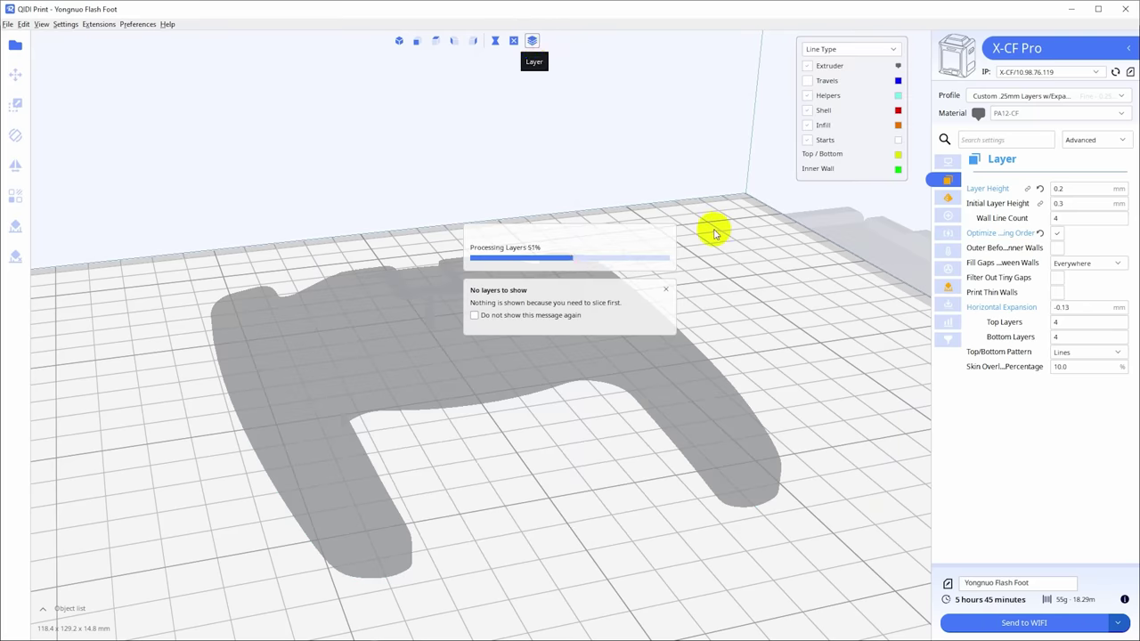
Step: Step the Yongnuo Flash Foot's layers down to inspect the inner infill, then back up
{"action": "right_click_drag", "start_coordinate": [733, 255], "coordinate": [364, 280]}
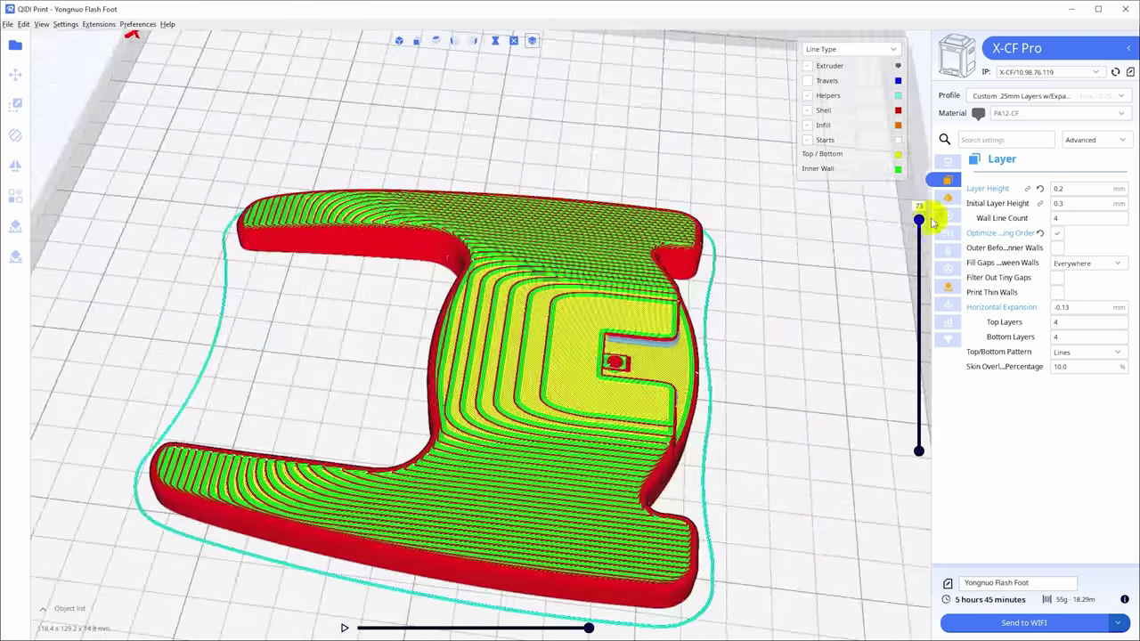
{"action": "left_click_drag", "start_coordinate": [918, 227], "coordinate": [861, 407]}
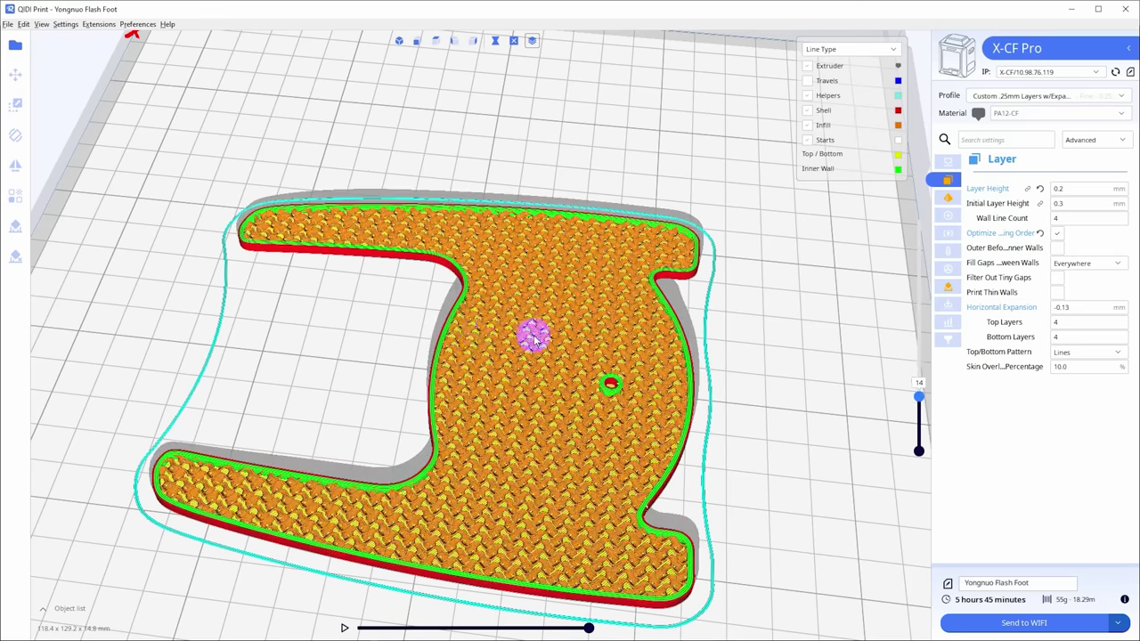
{"action": "scroll", "coordinate": [534, 336], "scroll_direction": "up", "scroll_amount": 5}
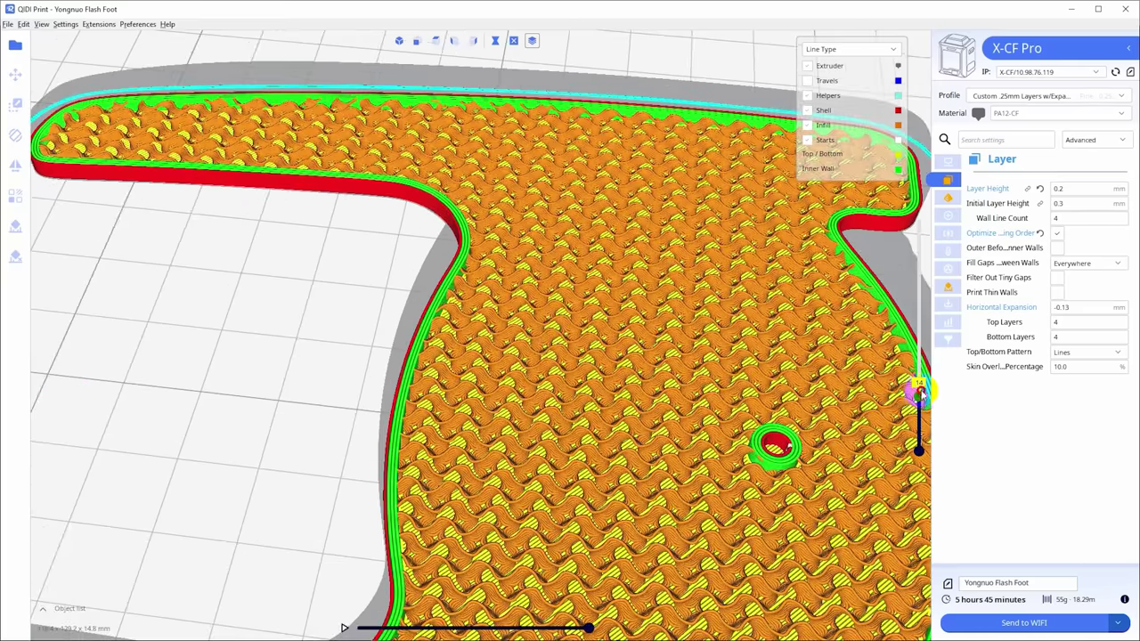
{"action": "left_click_drag", "start_coordinate": [922, 393], "coordinate": [918, 216]}
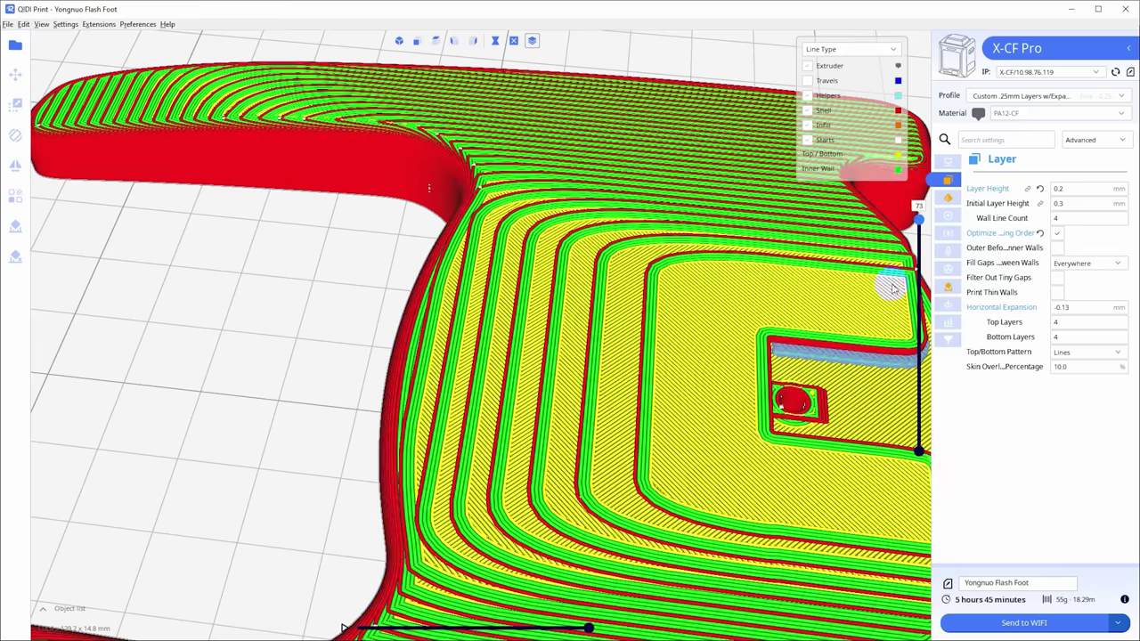
Step: Check the flash foot's yellow top surfaces from a low oblique angle and from top-down
{"action": "right_click_drag", "start_coordinate": [894, 286], "coordinate": [630, 319]}
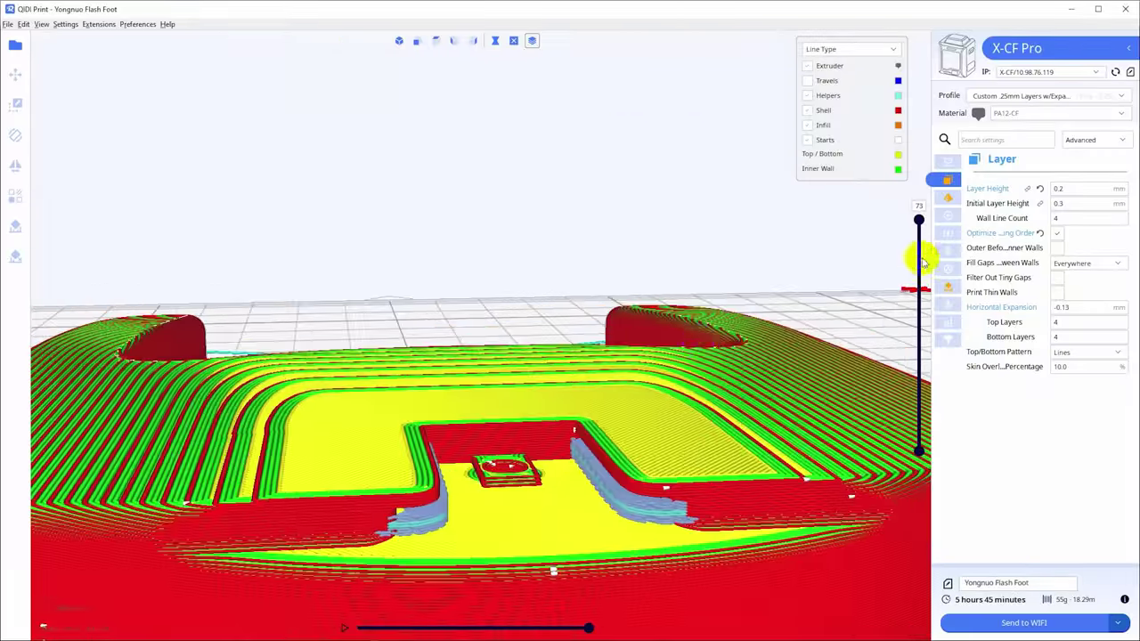
{"action": "mouse_move", "coordinate": [918, 219]}
{"action": "left_mouse_down"}
{"action": "mouse_move", "coordinate": [918, 272]}
{"action": "mouse_move", "coordinate": [916, 211]}
{"action": "left_mouse_up"}
{"action": "scroll", "coordinate": [552, 344], "scroll_direction": "down", "scroll_amount": 5}
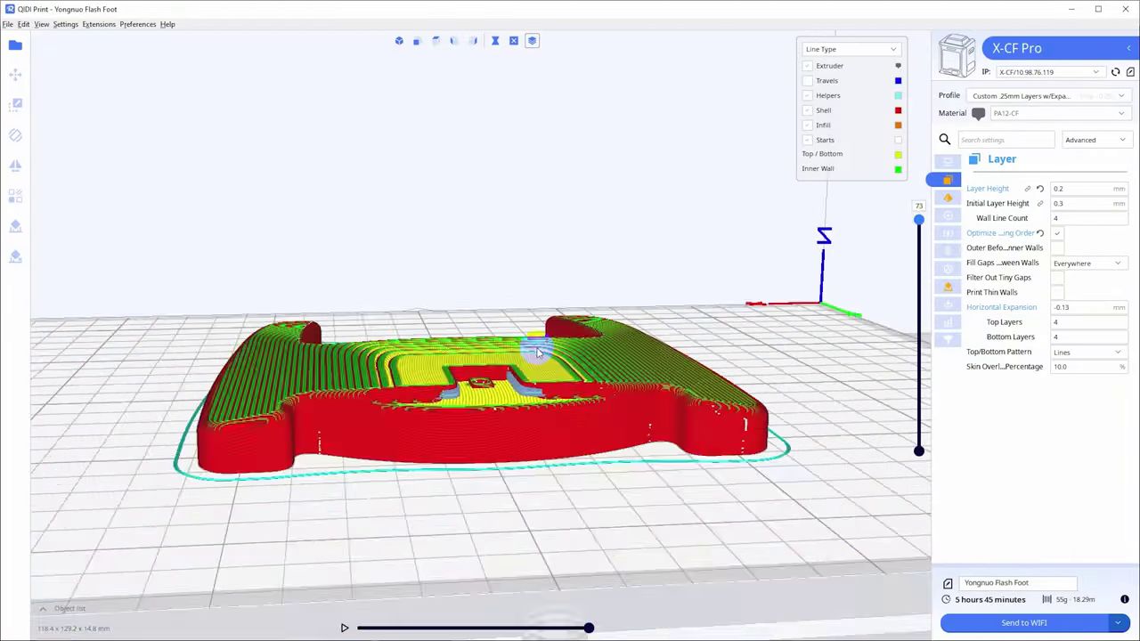
{"action": "right_click_drag", "start_coordinate": [350, 392], "coordinate": [829, 471]}
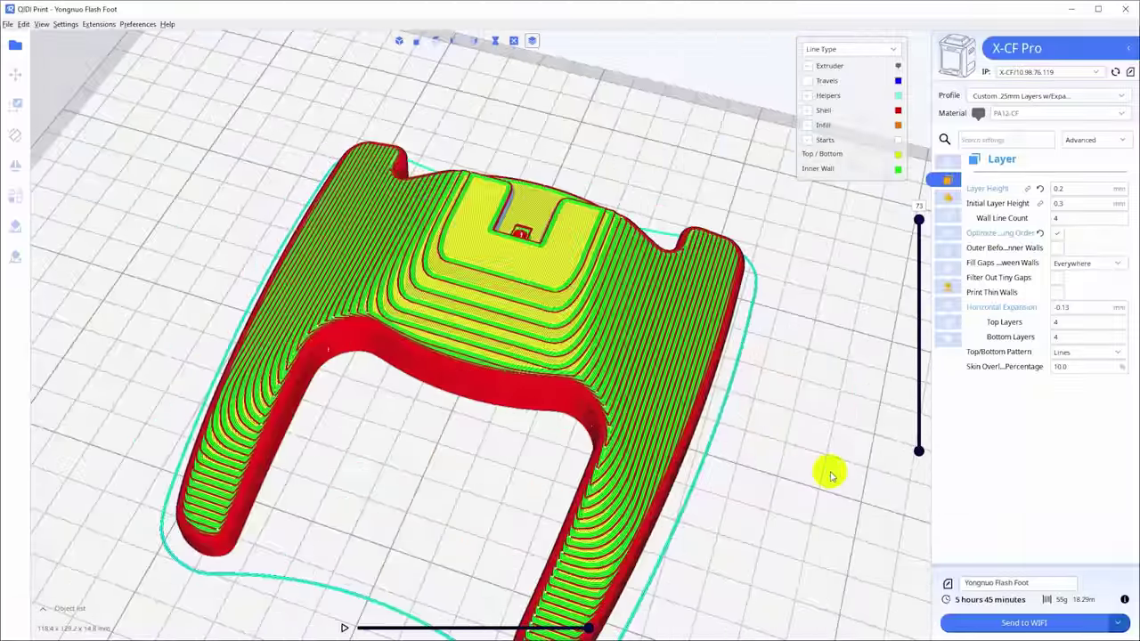